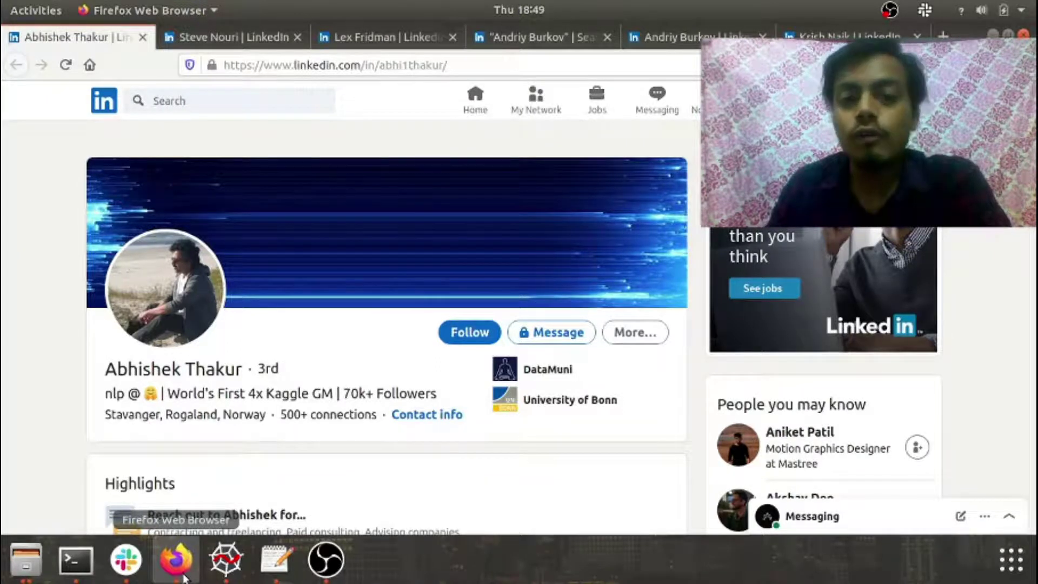
pyautogui.click(259, 43)
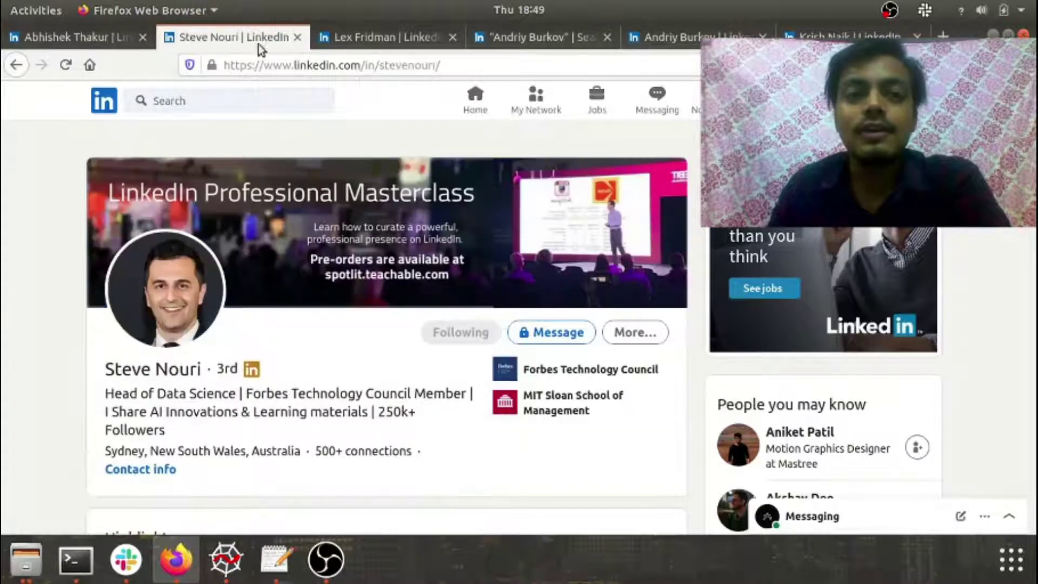
pyautogui.click(383, 40)
pyautogui.click(511, 39)
pyautogui.click(677, 41)
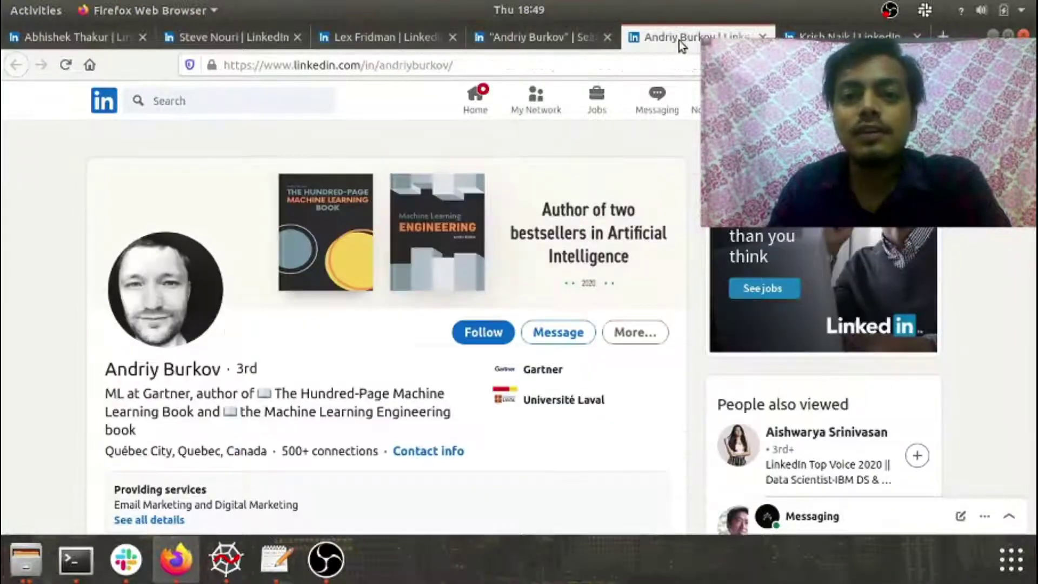
pyautogui.click(389, 38)
pyautogui.click(262, 36)
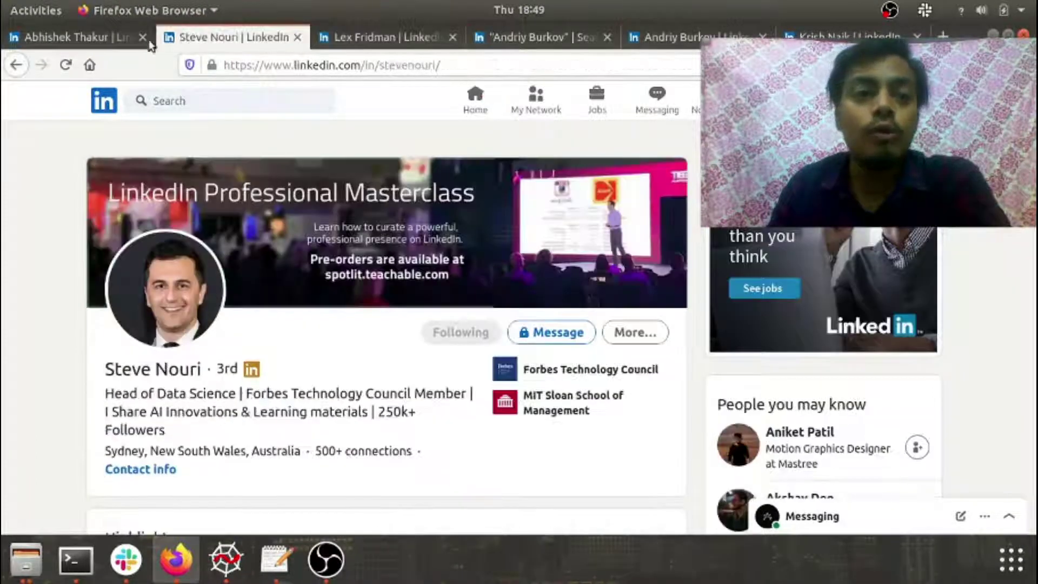
pyautogui.click(108, 37)
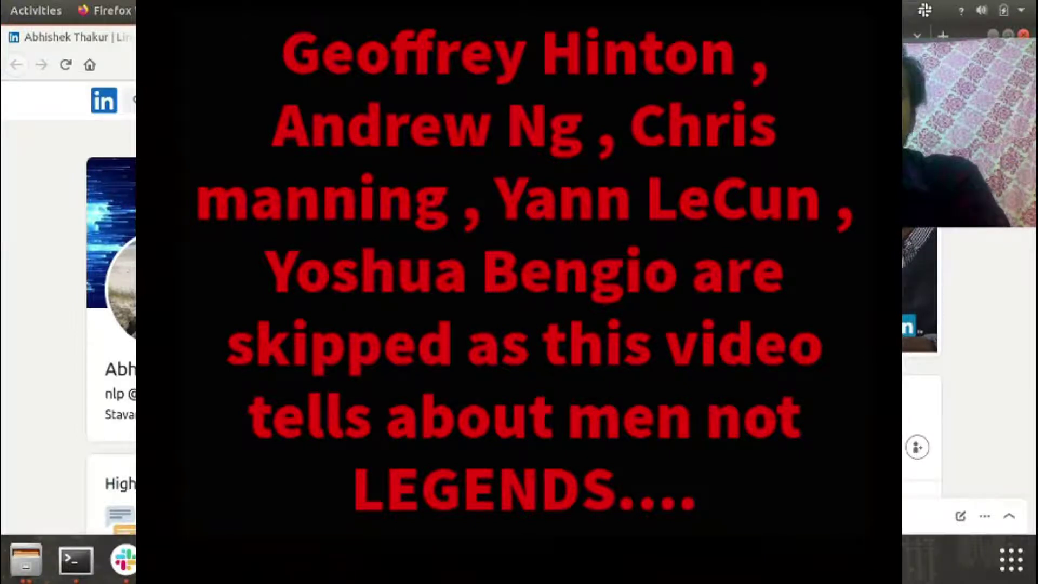
pyautogui.scroll(-1, 519, 325)
pyautogui.scroll(-2, 519, 324)
pyautogui.scroll(-2, 519, 325)
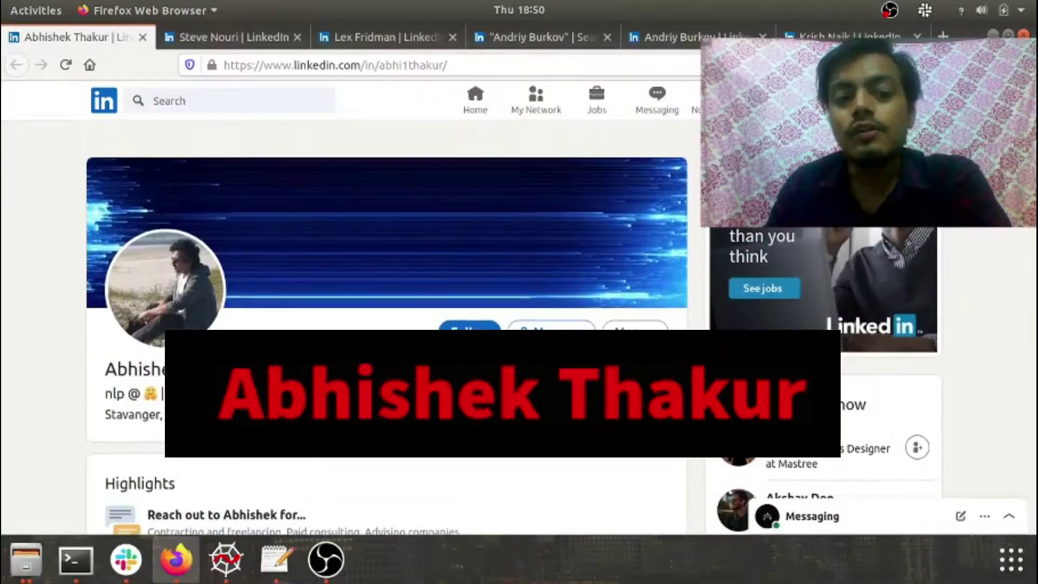
pyautogui.scroll(-1, 386, 324)
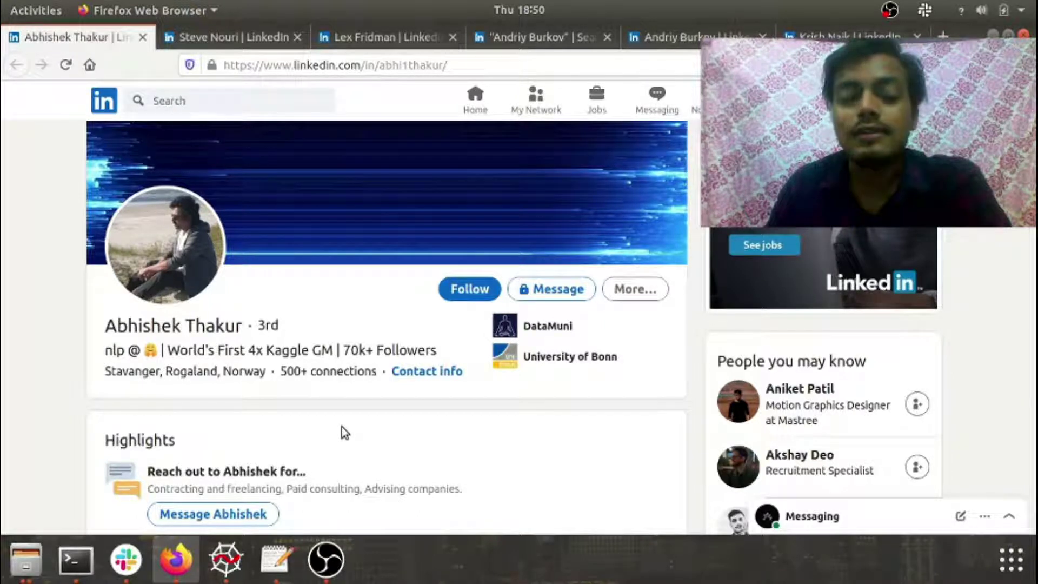
pyautogui.scroll(-2, 341, 432)
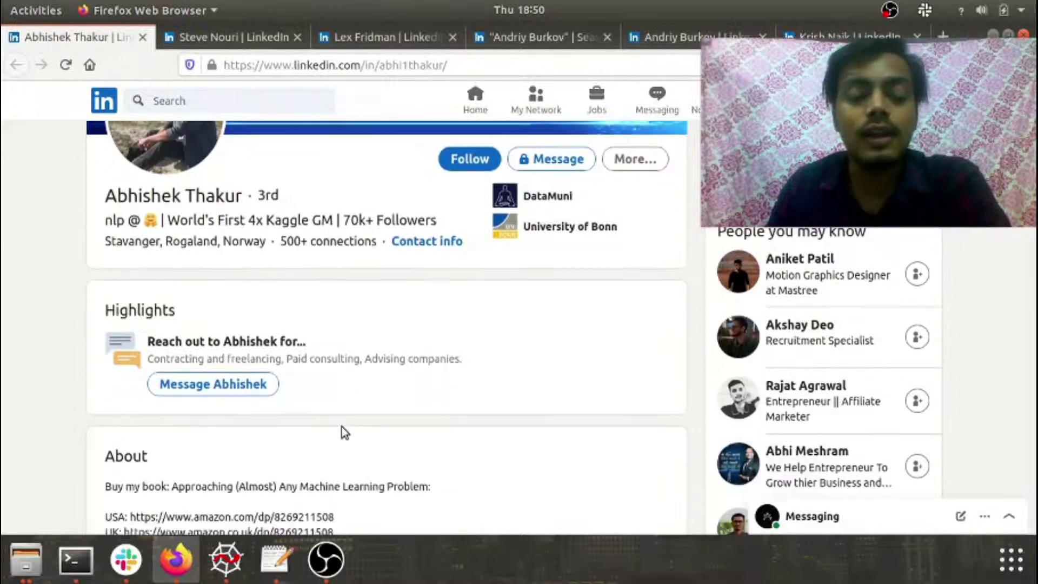
pyautogui.scroll(-4, 342, 429)
pyautogui.scroll(-3, 342, 430)
pyautogui.scroll(-3, 341, 429)
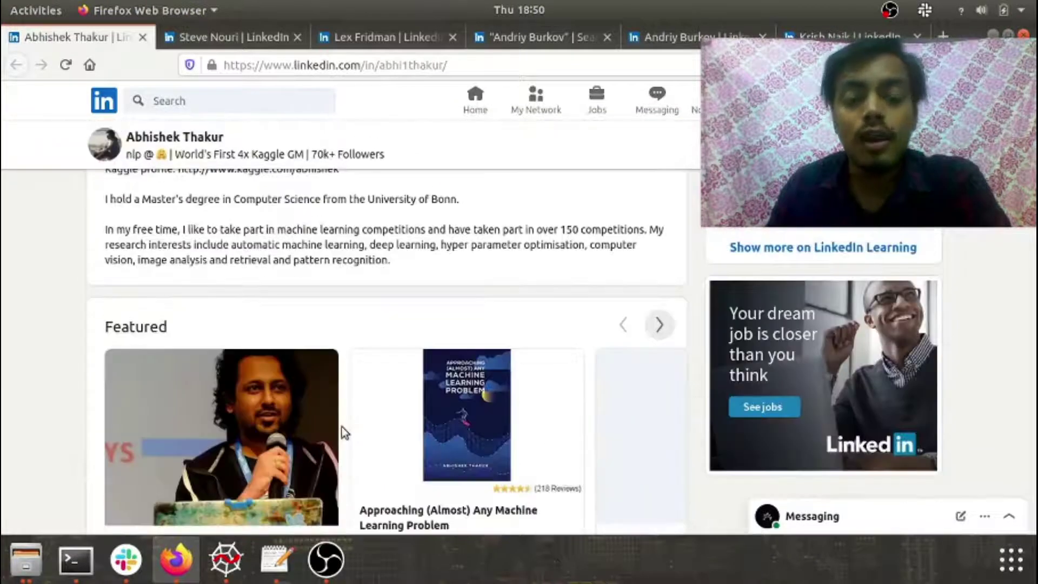
pyautogui.scroll(-1, 342, 432)
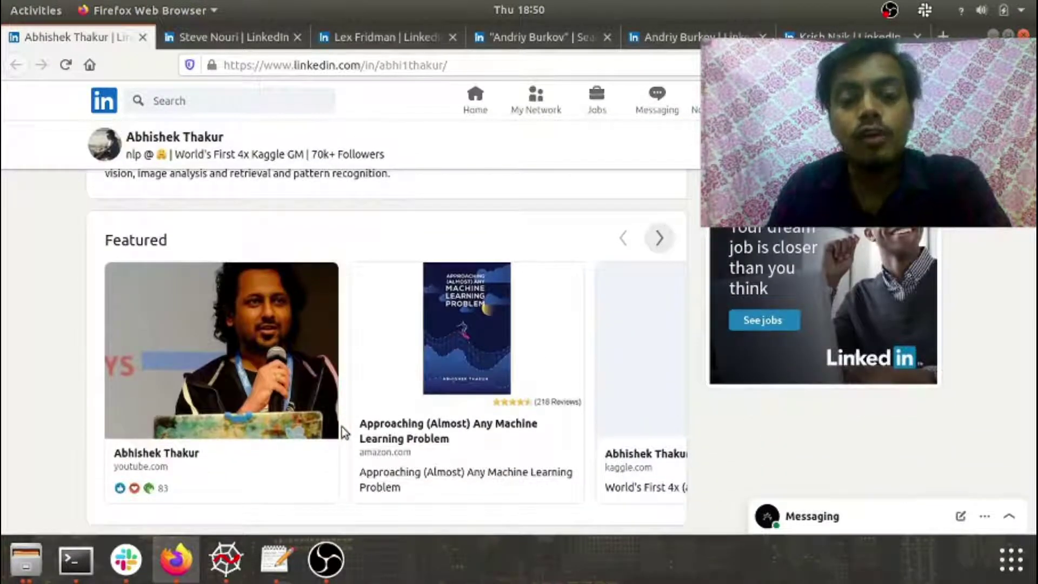
pyautogui.scroll(-1, 342, 430)
pyautogui.scroll(-3, 342, 430)
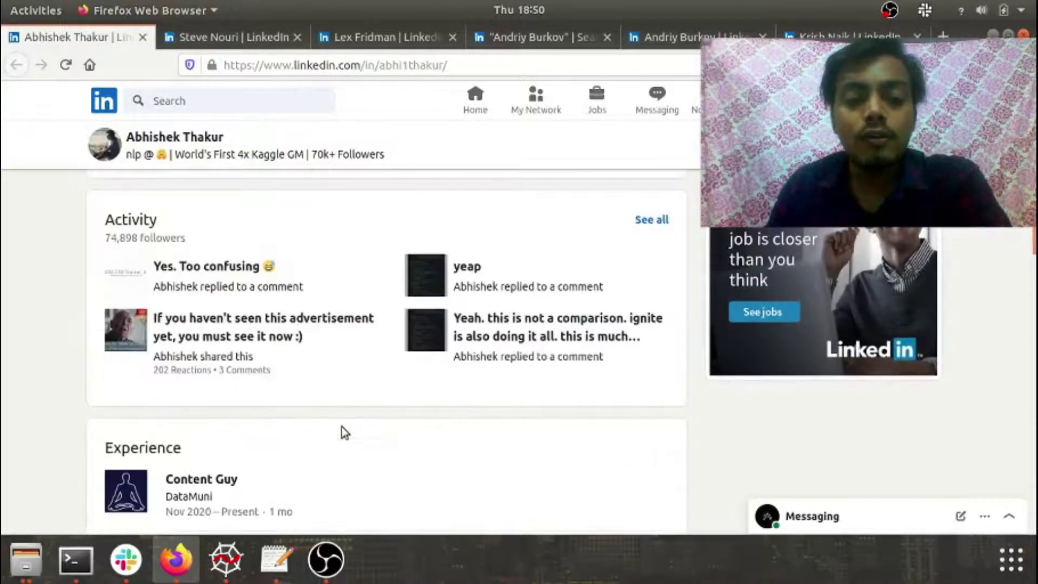
pyautogui.scroll(-3, 342, 430)
pyautogui.scroll(-1, 344, 432)
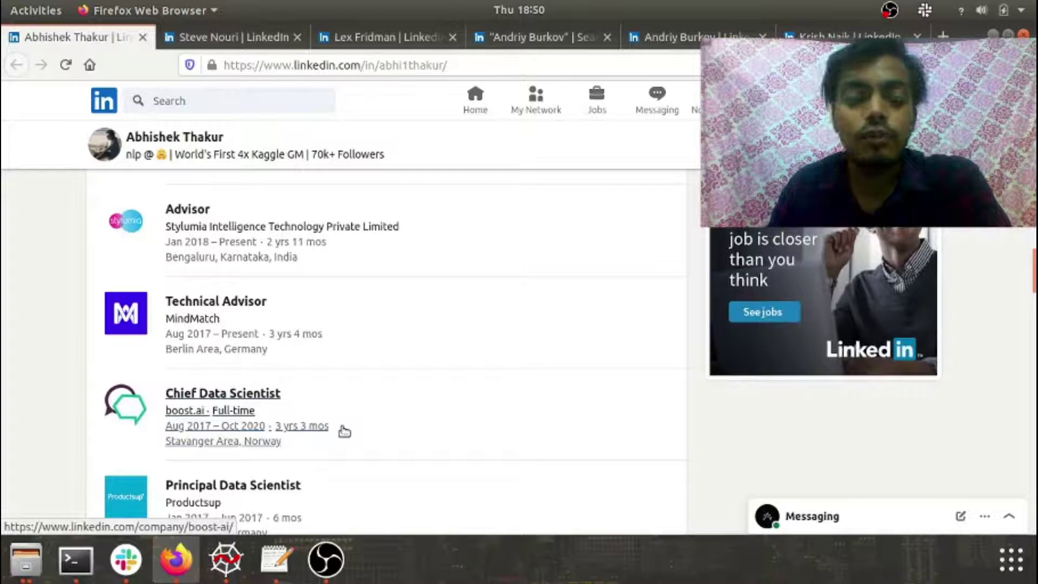
pyautogui.scroll(1, 344, 431)
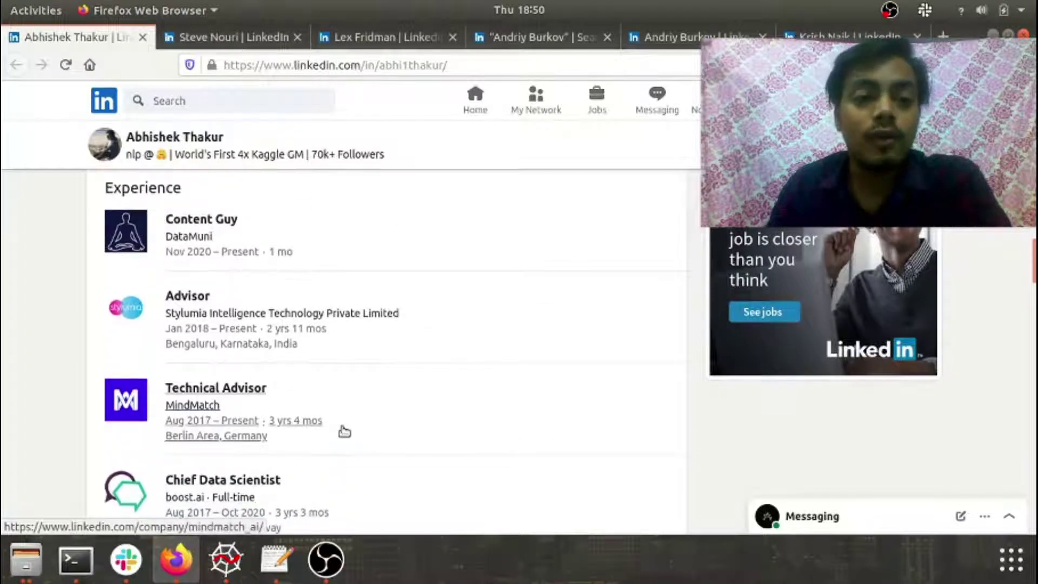
pyautogui.scroll(2, 344, 431)
pyautogui.scroll(3, 341, 430)
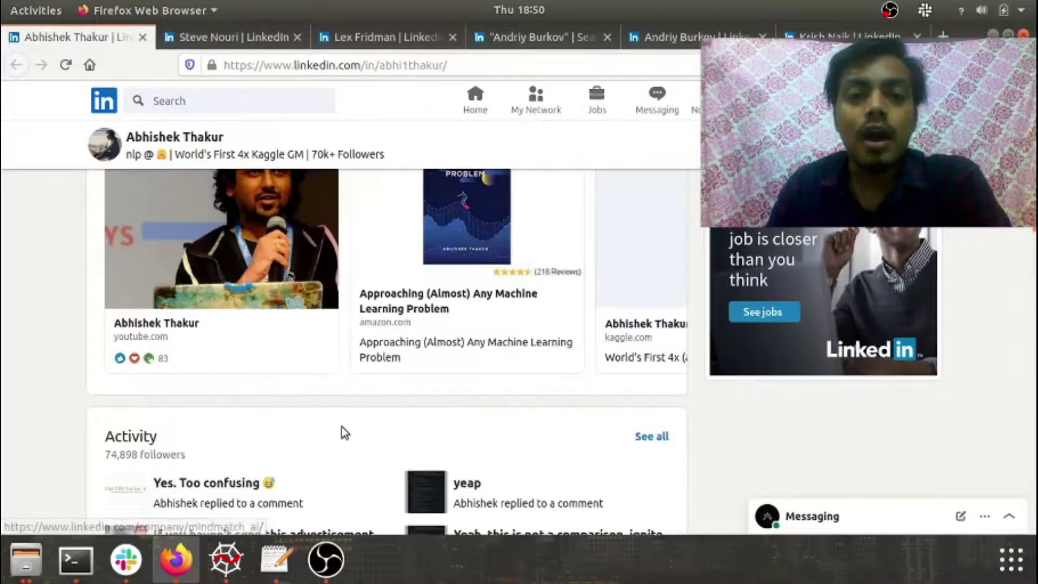
pyautogui.scroll(1, 341, 430)
pyautogui.scroll(3, 341, 430)
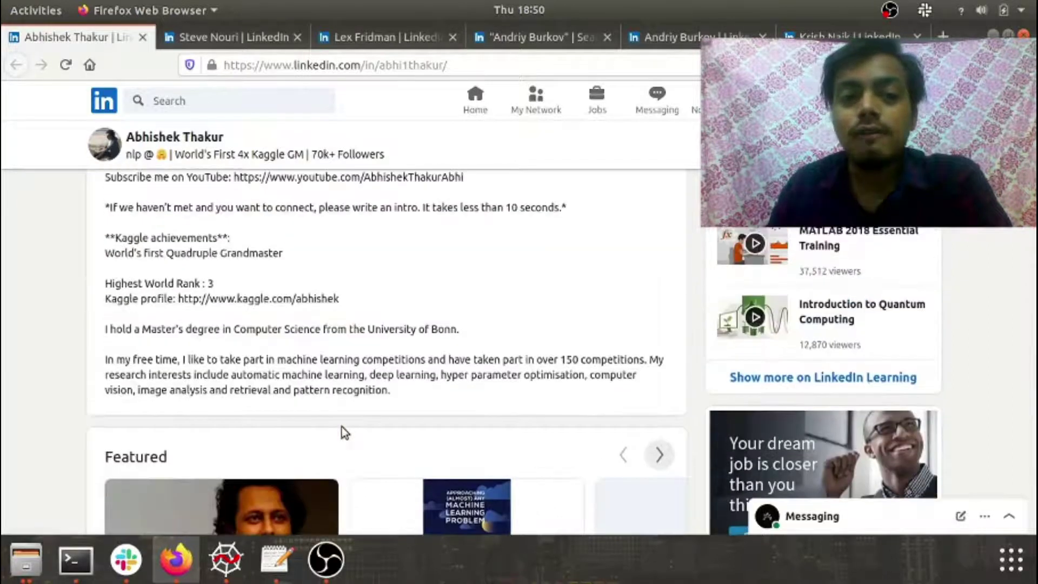
pyautogui.scroll(2, 341, 429)
pyautogui.scroll(1, 341, 432)
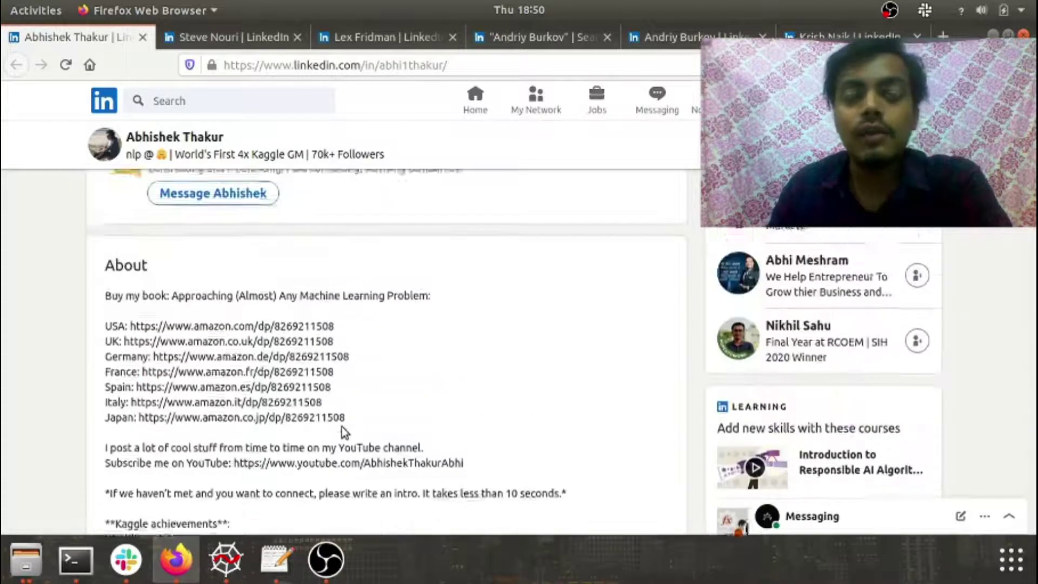
pyautogui.scroll(2, 341, 432)
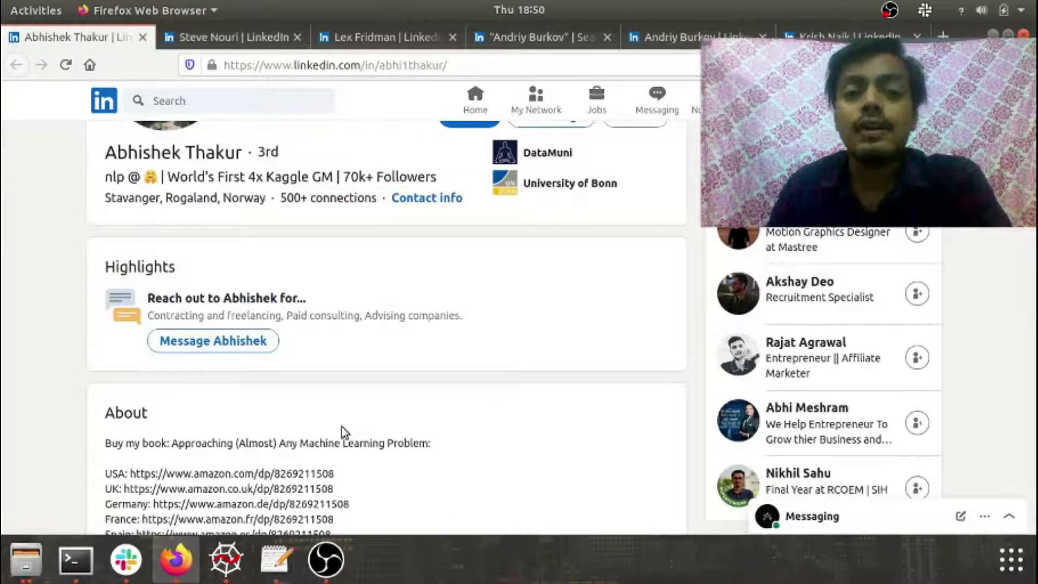
pyautogui.scroll(1, 341, 432)
pyautogui.scroll(2, 341, 430)
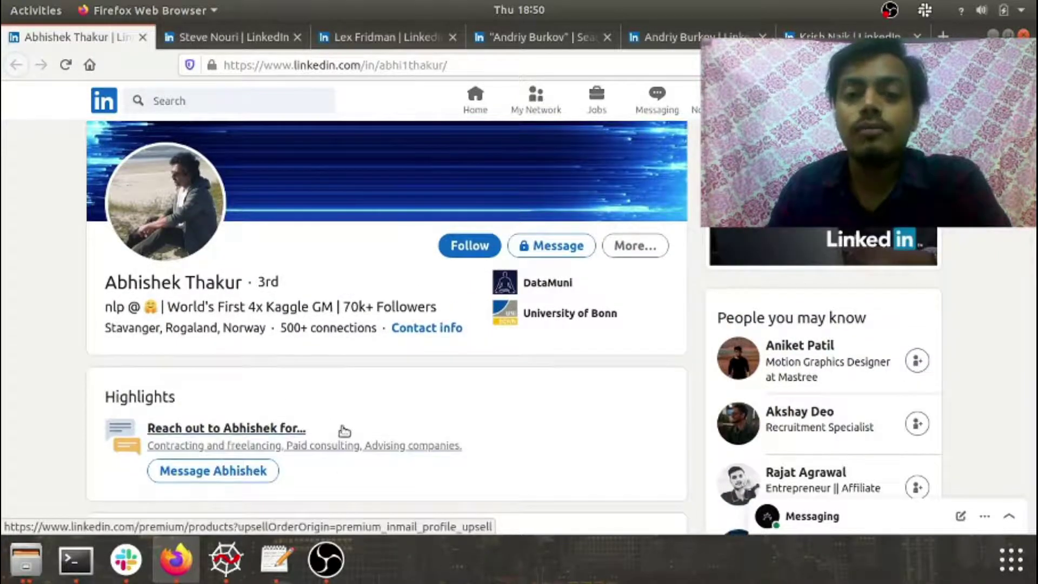
pyautogui.scroll(2, 342, 430)
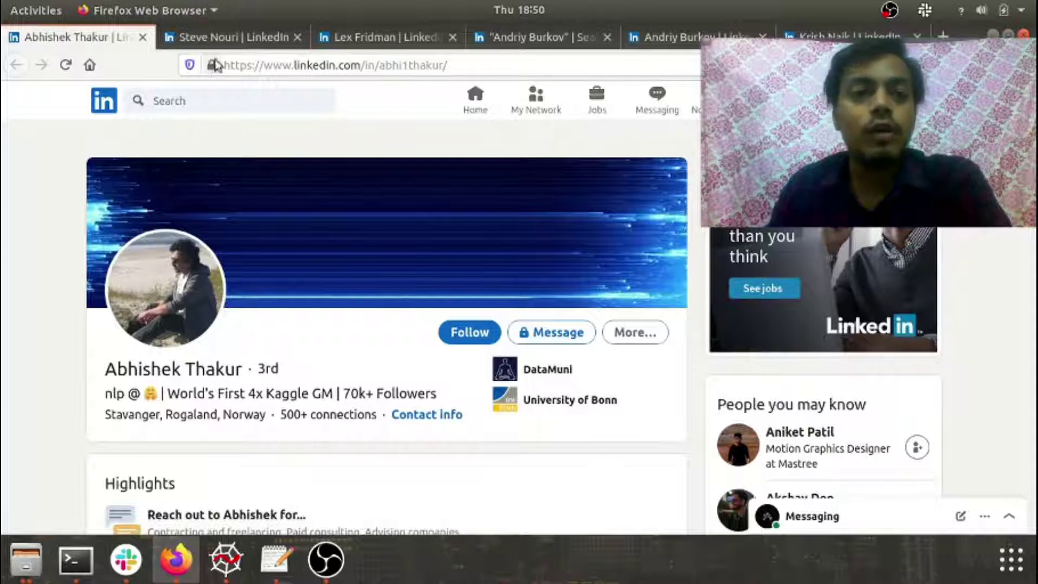
# Bring Steve Nouri's Head of Data Science profile to the front
pyautogui.click(221, 39)
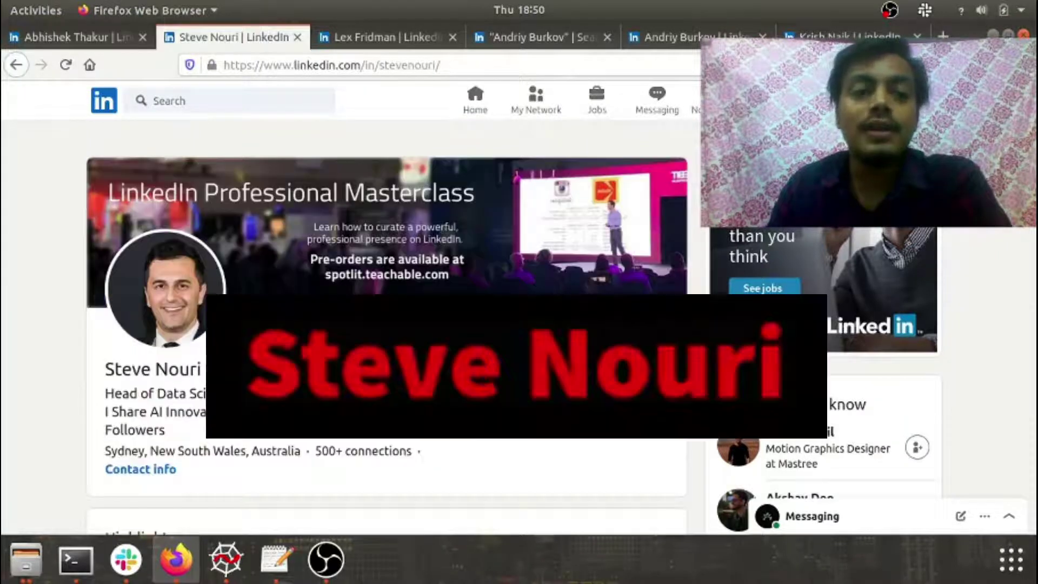
pyautogui.scroll(-2, 388, 325)
pyautogui.scroll(-2, 388, 324)
pyautogui.scroll(-2, 388, 324)
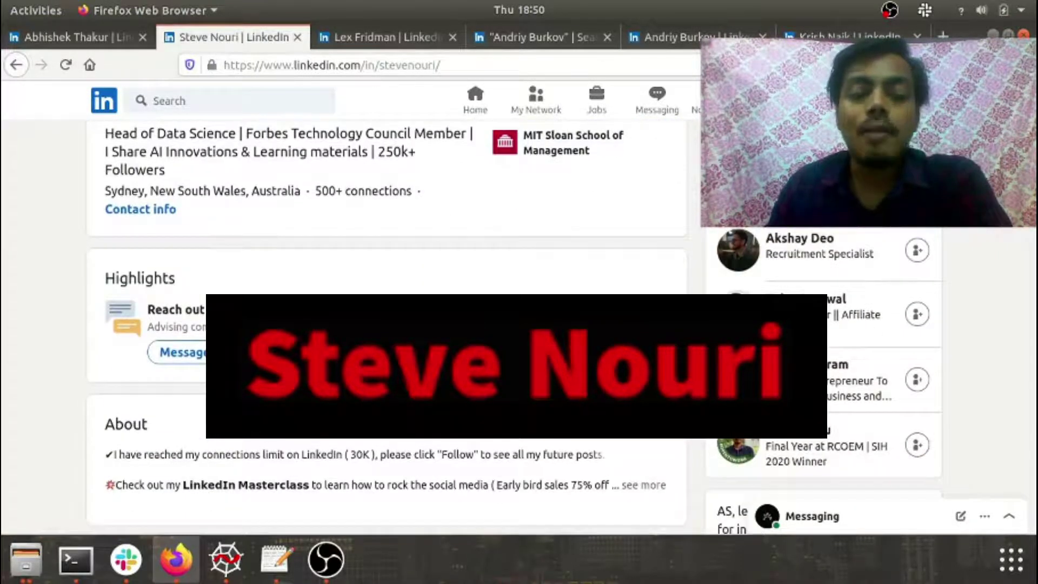
pyautogui.scroll(3, 388, 324)
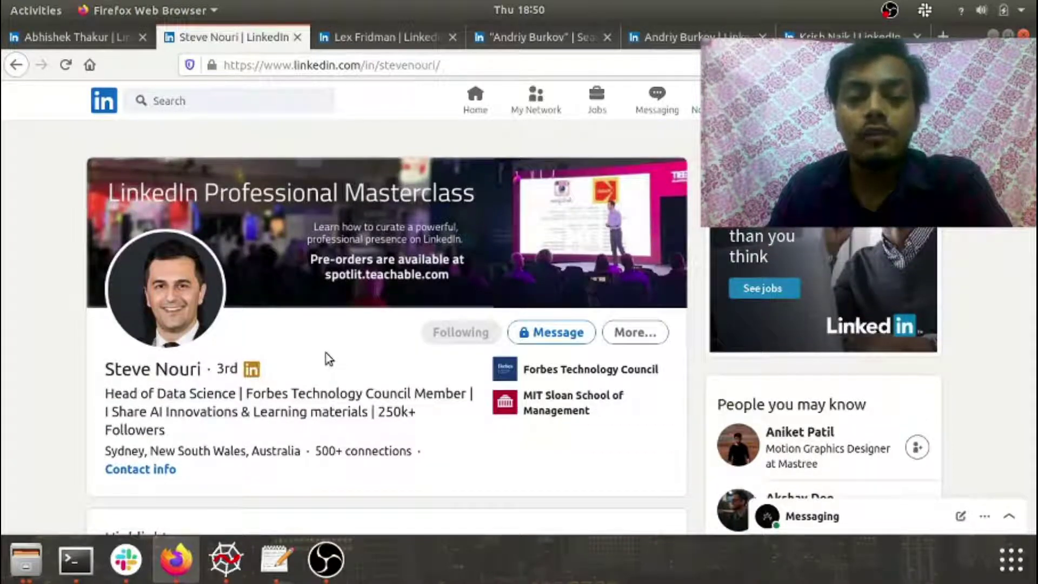
pyautogui.scroll(-3, 325, 353)
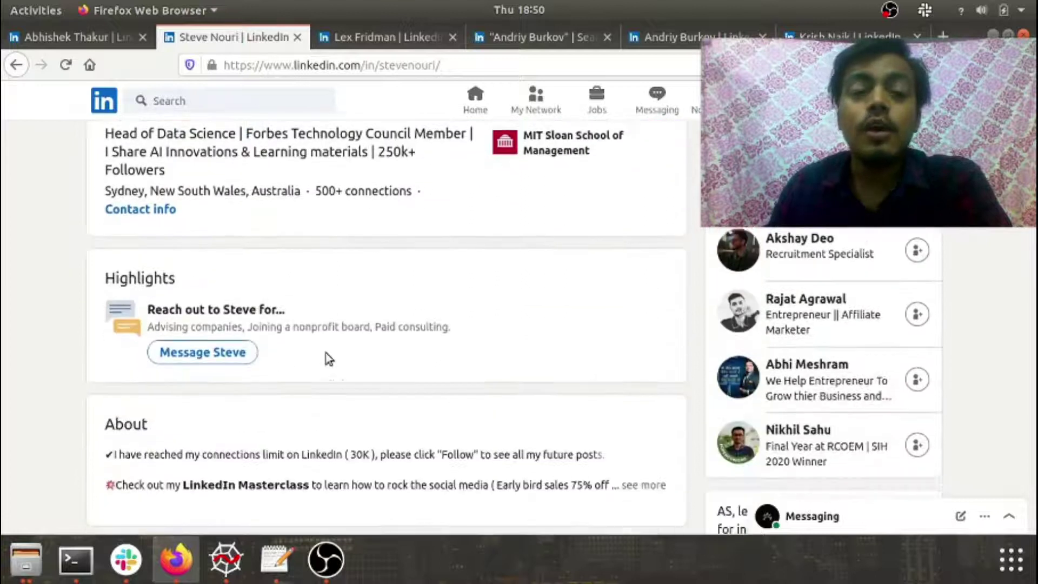
pyautogui.scroll(-1, 329, 358)
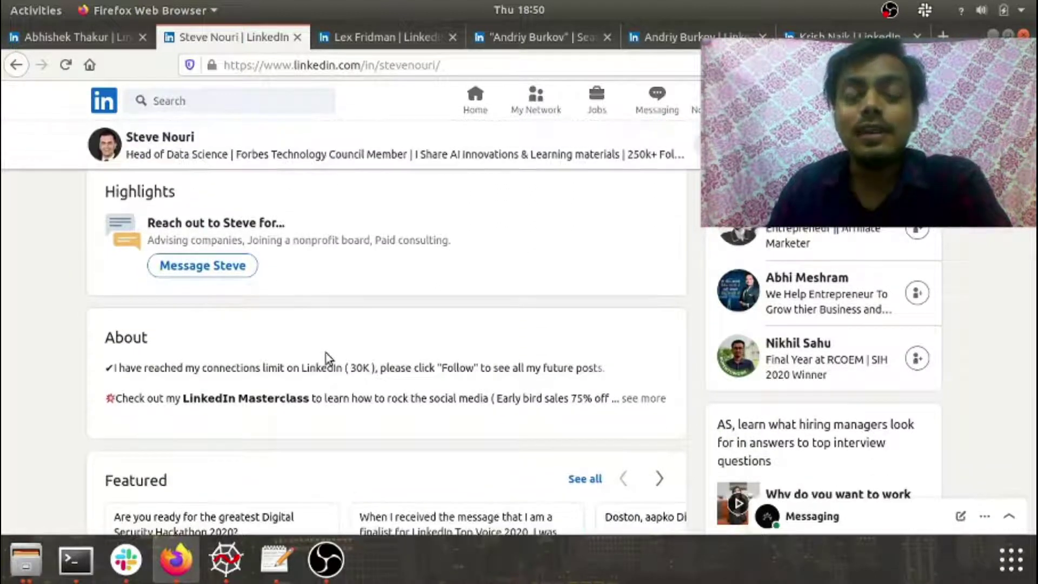
pyautogui.scroll(2, 325, 358)
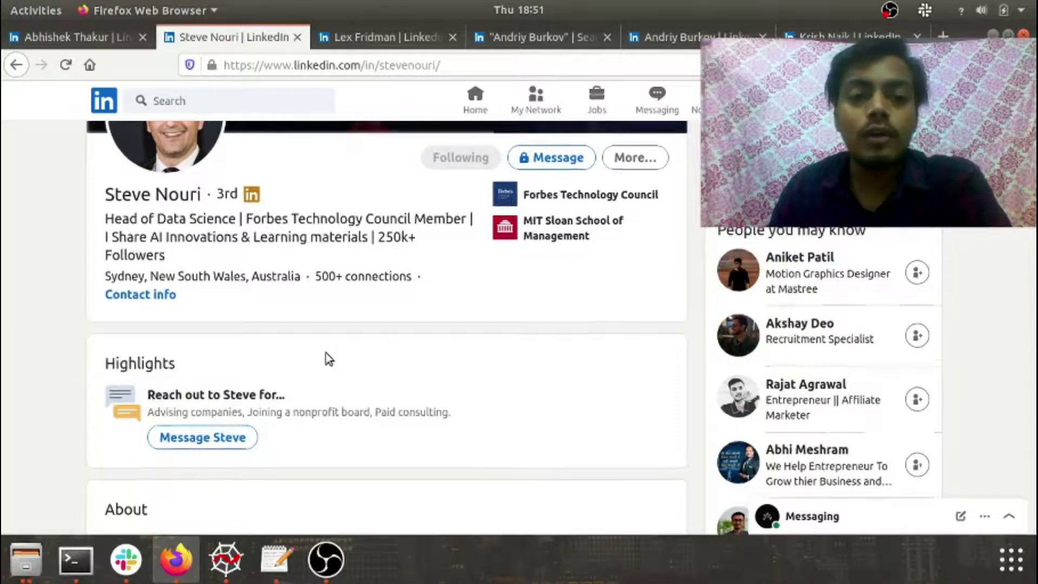
pyautogui.scroll(2, 326, 357)
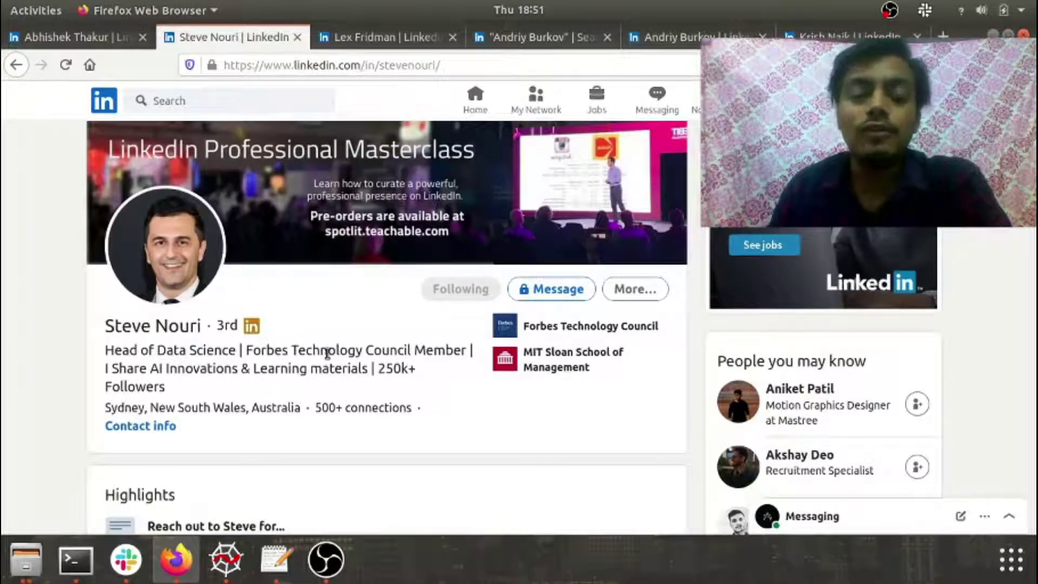
pyautogui.scroll(-3, 326, 354)
pyautogui.scroll(2, 325, 358)
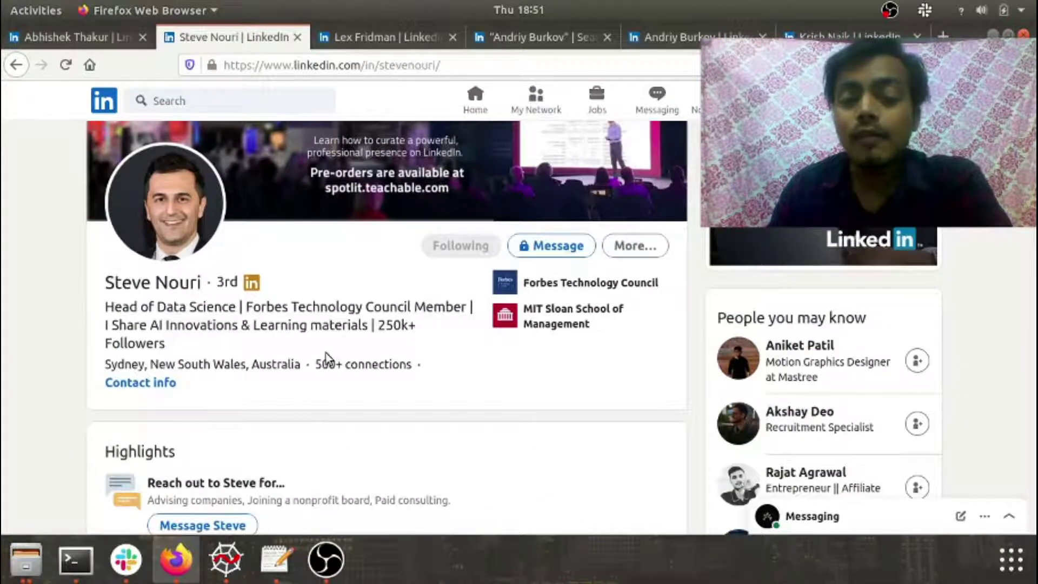
pyautogui.scroll(-1, 327, 359)
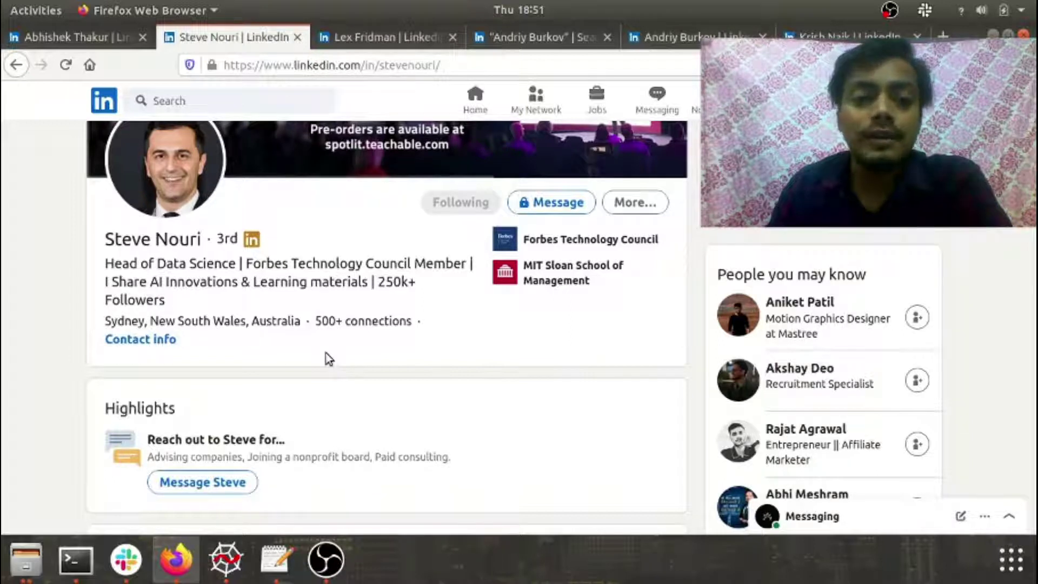
pyautogui.scroll(-3, 325, 358)
pyautogui.scroll(-2, 327, 358)
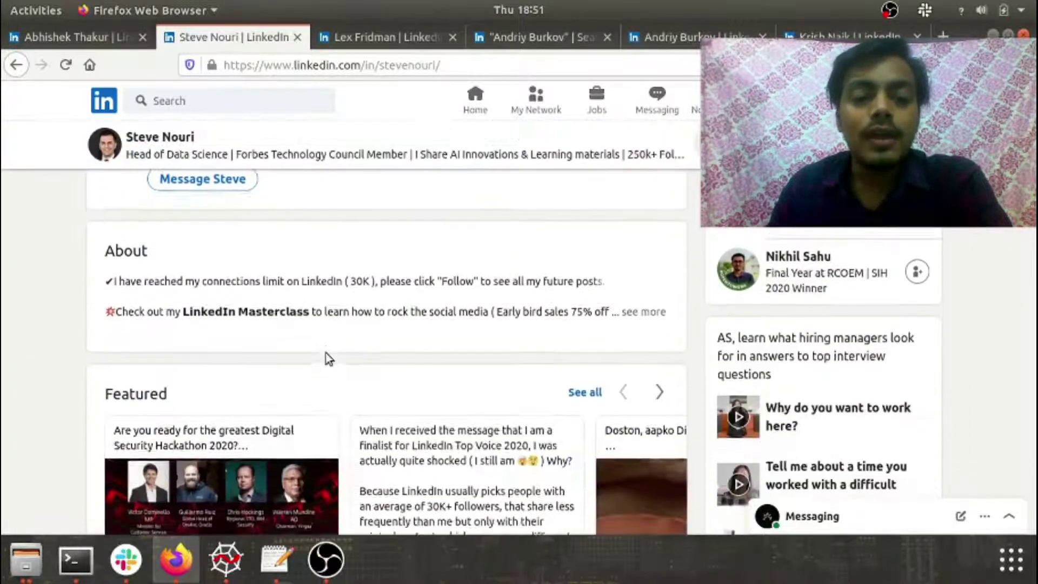
pyautogui.scroll(-3, 327, 357)
pyautogui.scroll(-3, 327, 358)
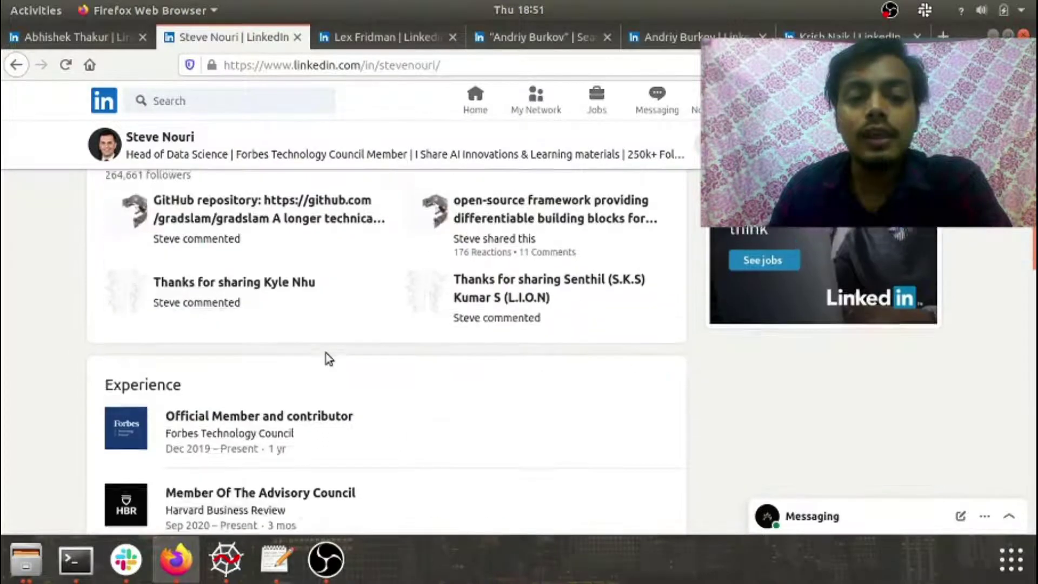
pyautogui.scroll(-3, 327, 360)
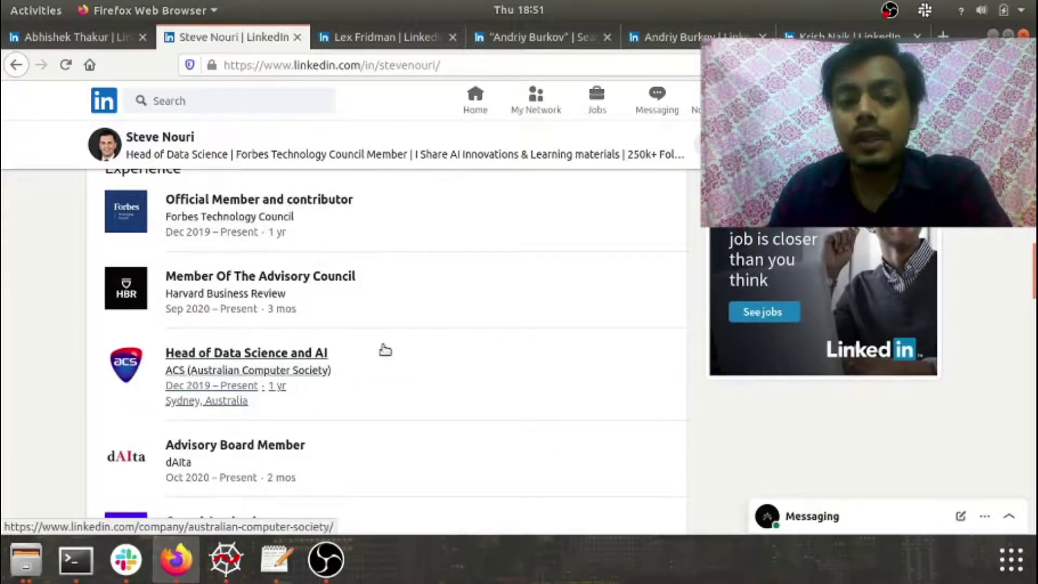
pyautogui.scroll(-2, 385, 350)
pyautogui.scroll(-1, 385, 349)
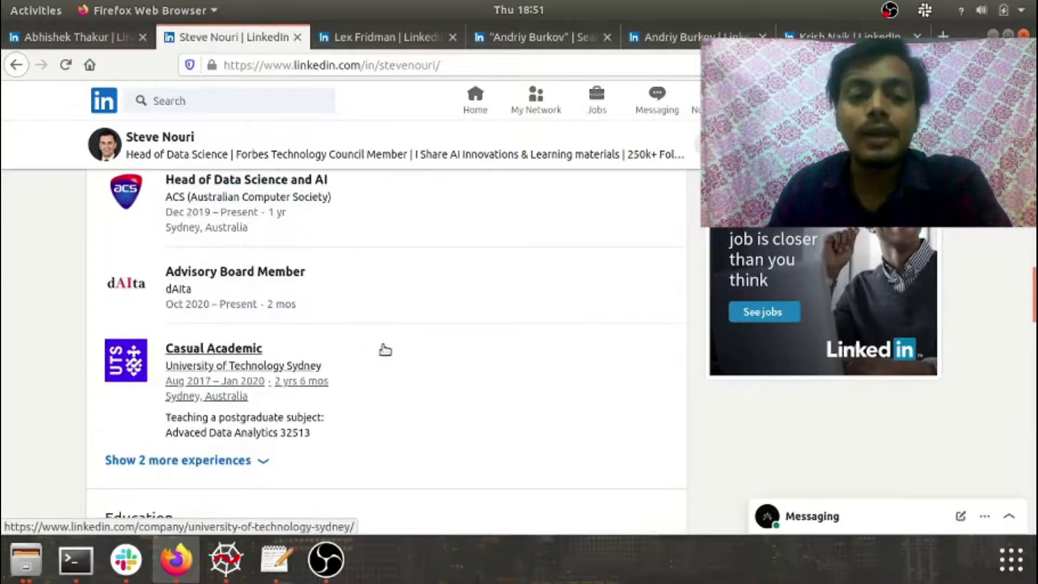
pyautogui.scroll(2, 386, 350)
pyautogui.scroll(2, 385, 349)
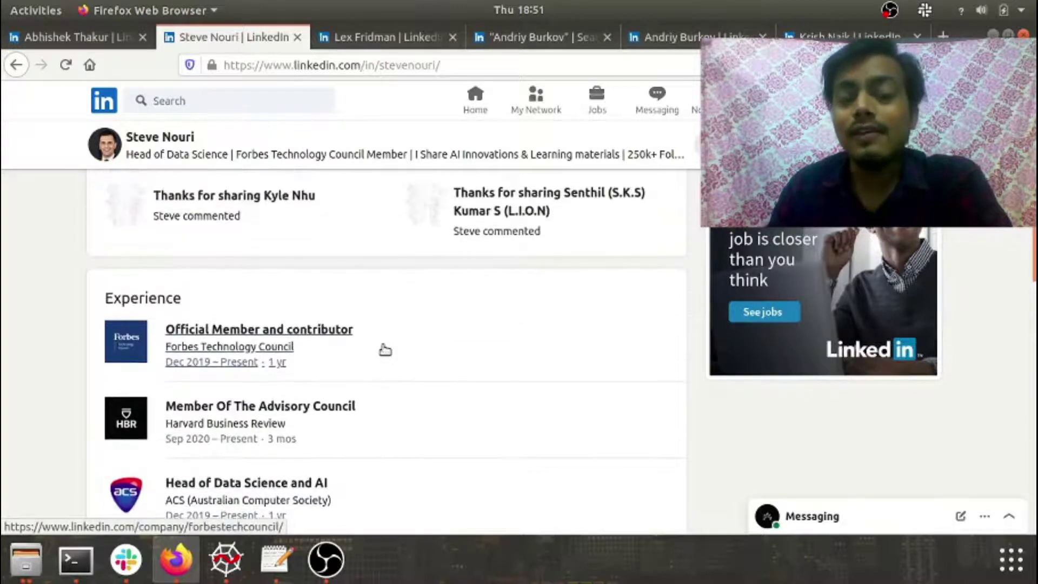
pyautogui.scroll(1, 385, 349)
pyautogui.scroll(2, 384, 350)
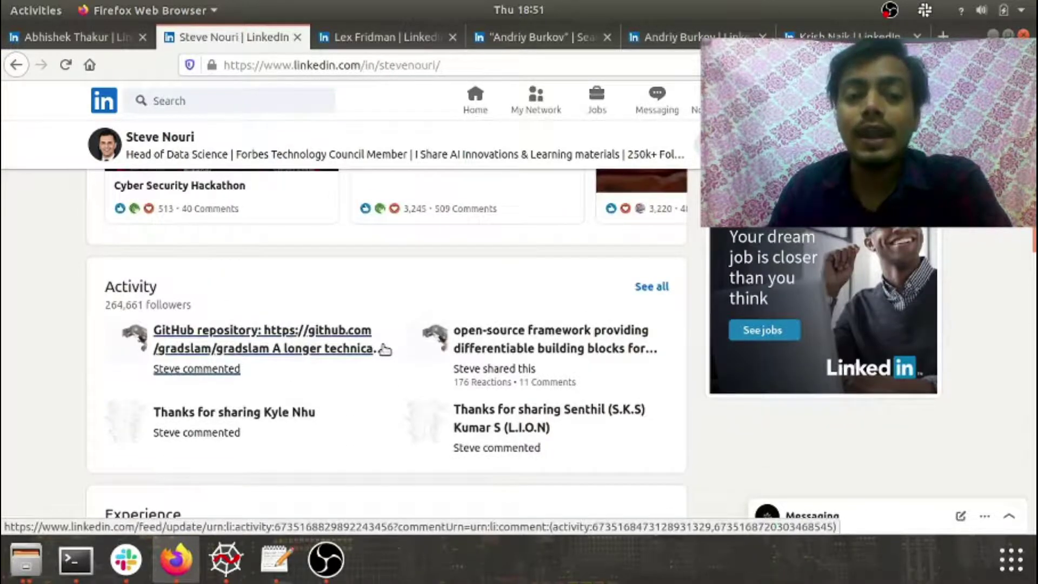
pyautogui.scroll(3, 385, 349)
pyautogui.scroll(2, 384, 350)
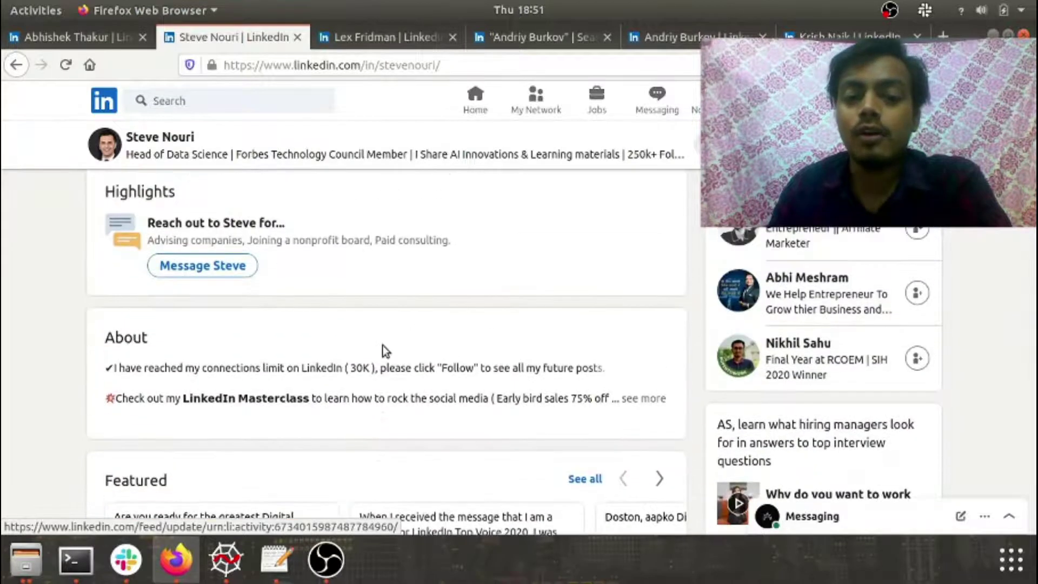
pyautogui.scroll(1, 385, 349)
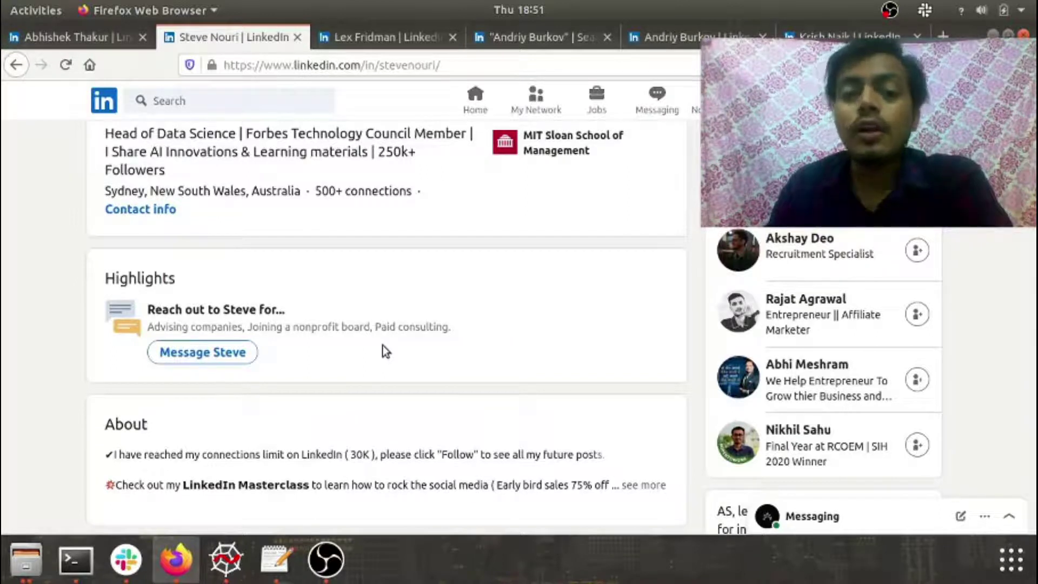
pyautogui.scroll(3, 382, 344)
pyautogui.click(379, 35)
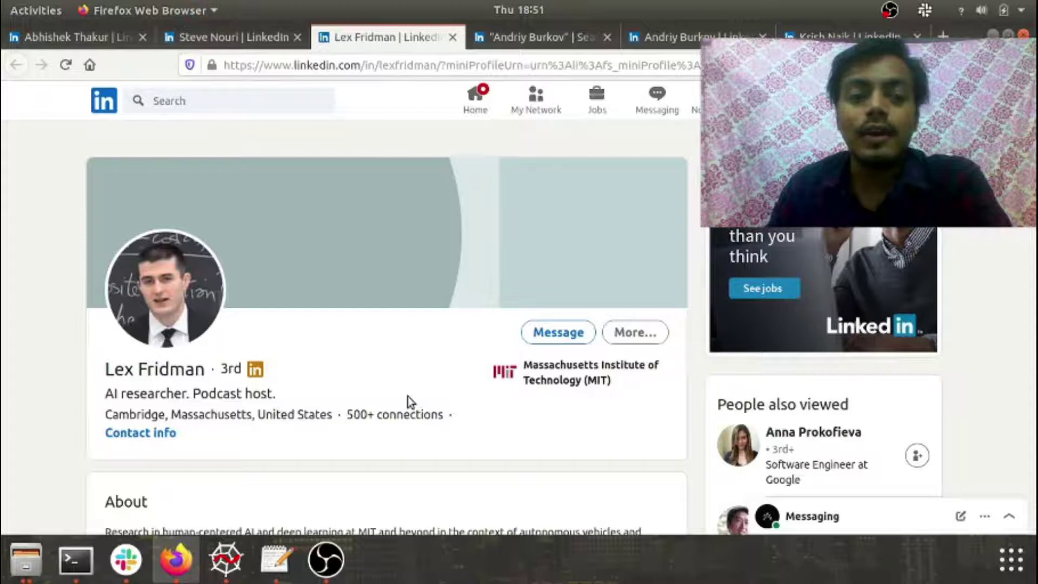
pyautogui.scroll(-1, 407, 396)
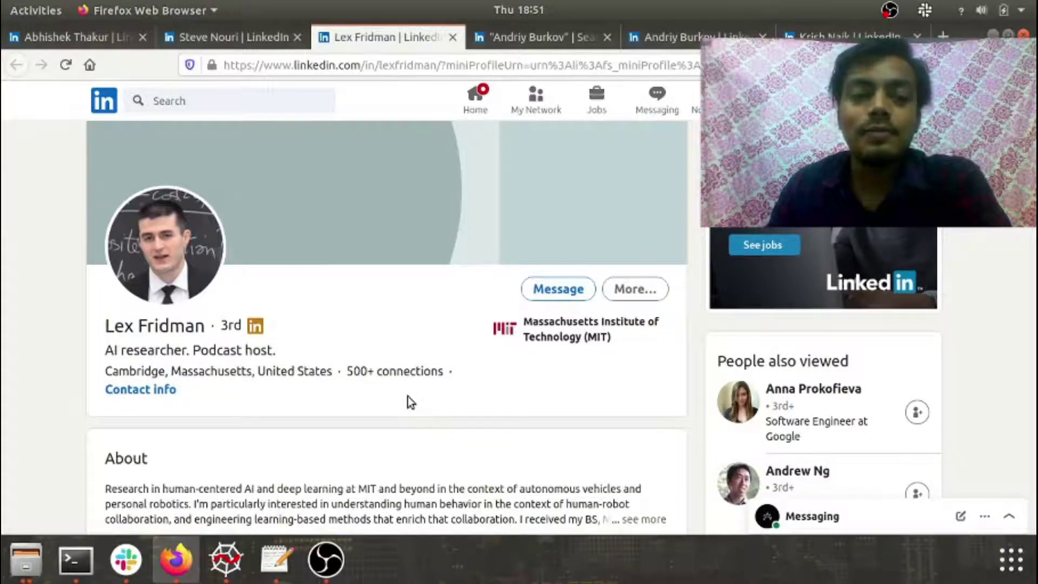
pyautogui.scroll(-1, 408, 397)
pyautogui.scroll(-1, 408, 397)
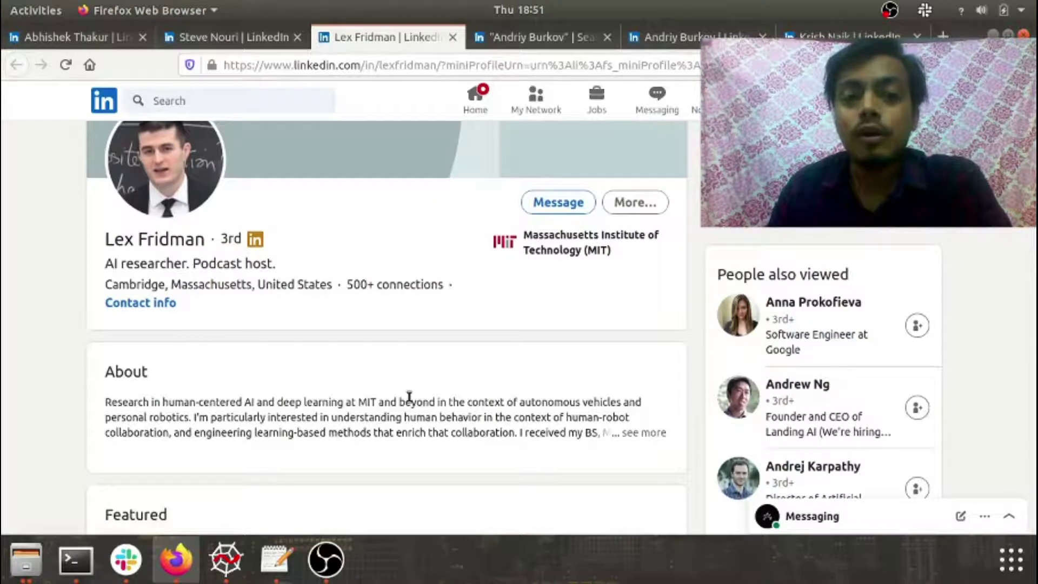
pyautogui.scroll(2, 408, 397)
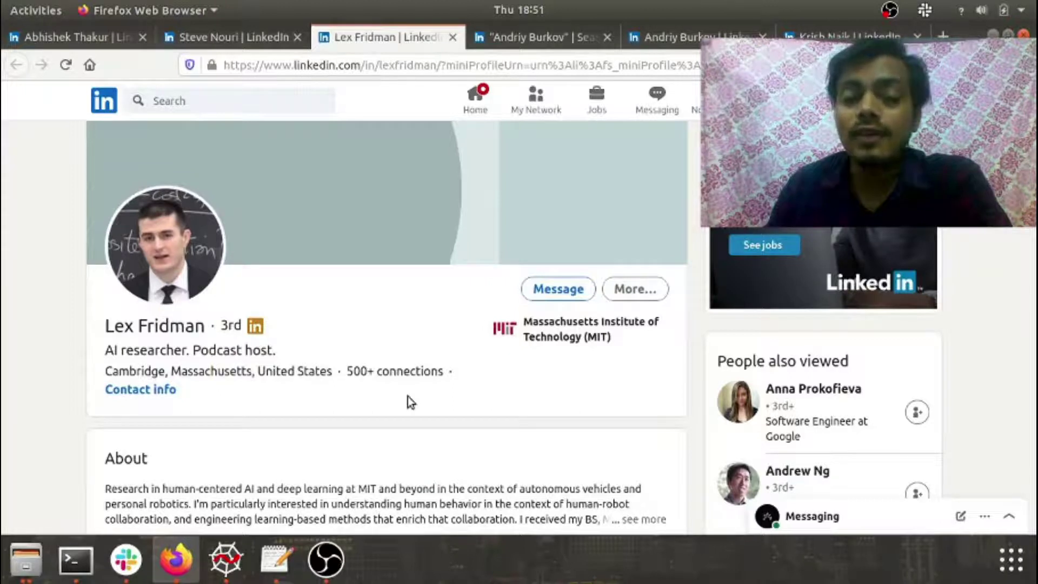
pyautogui.scroll(-2, 408, 397)
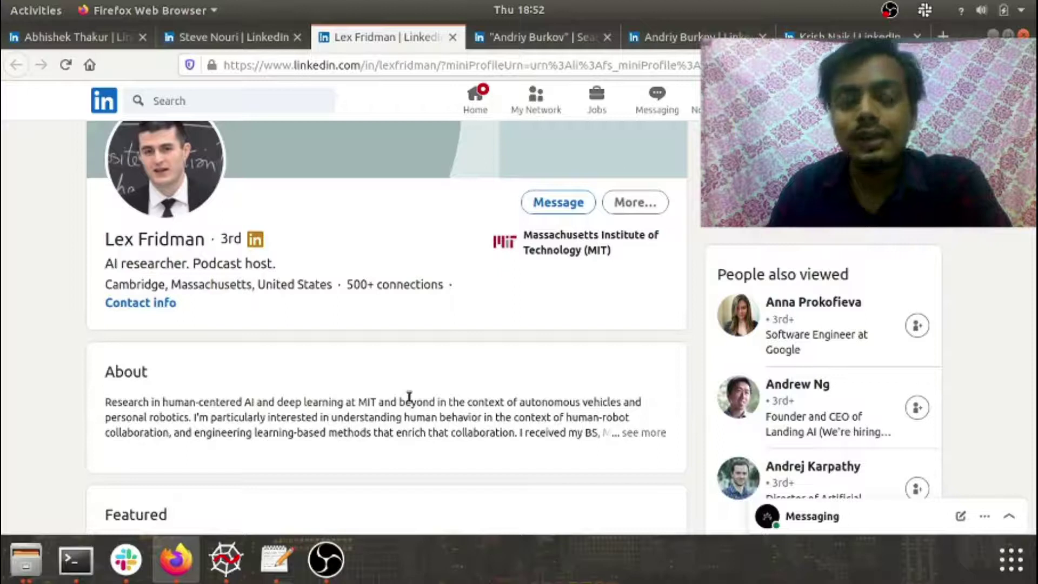
pyautogui.scroll(-2, 408, 396)
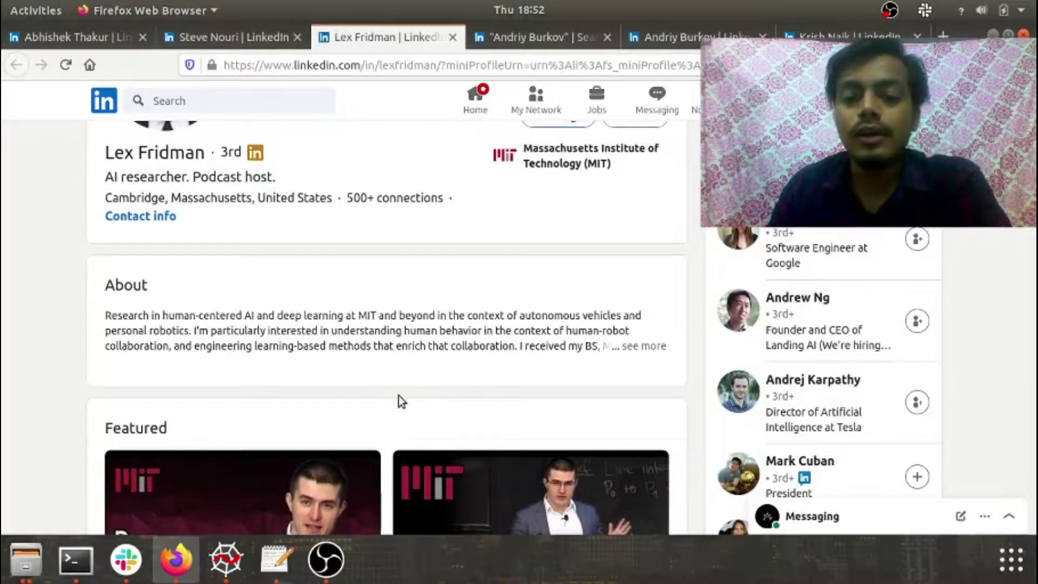
pyautogui.scroll(-3, 397, 397)
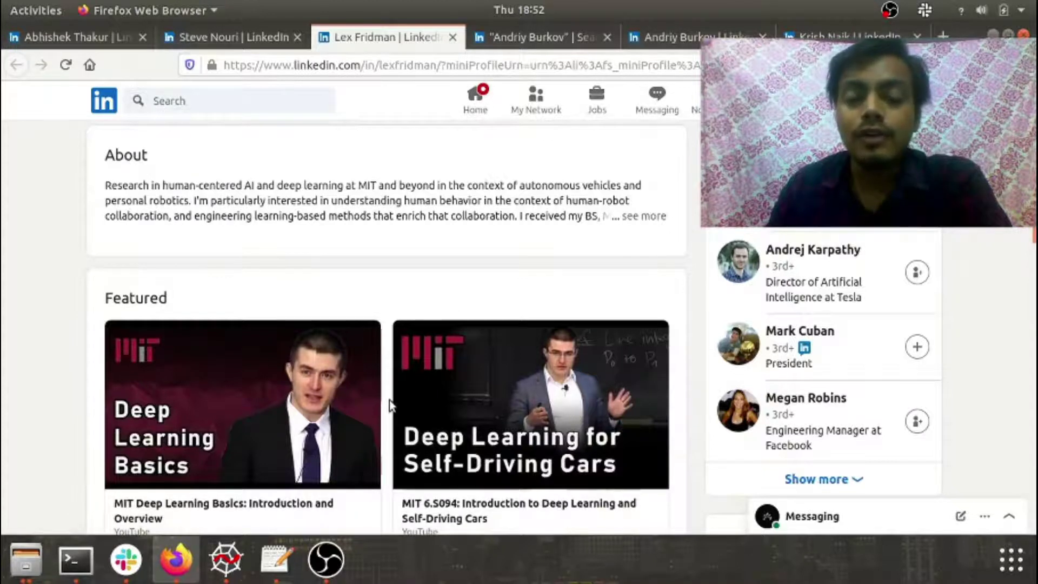
pyautogui.scroll(-2, 390, 400)
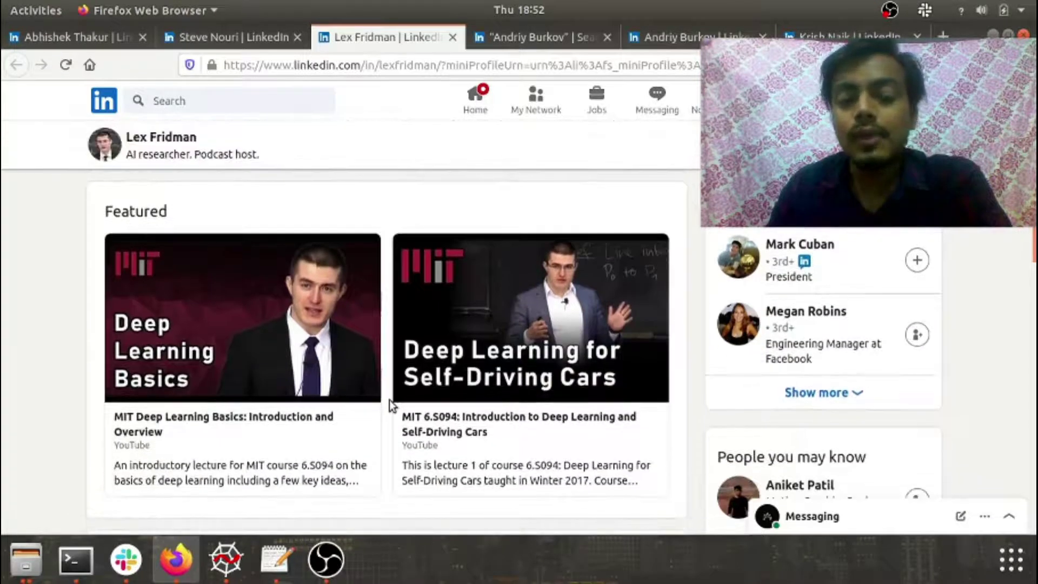
pyautogui.scroll(5, 389, 400)
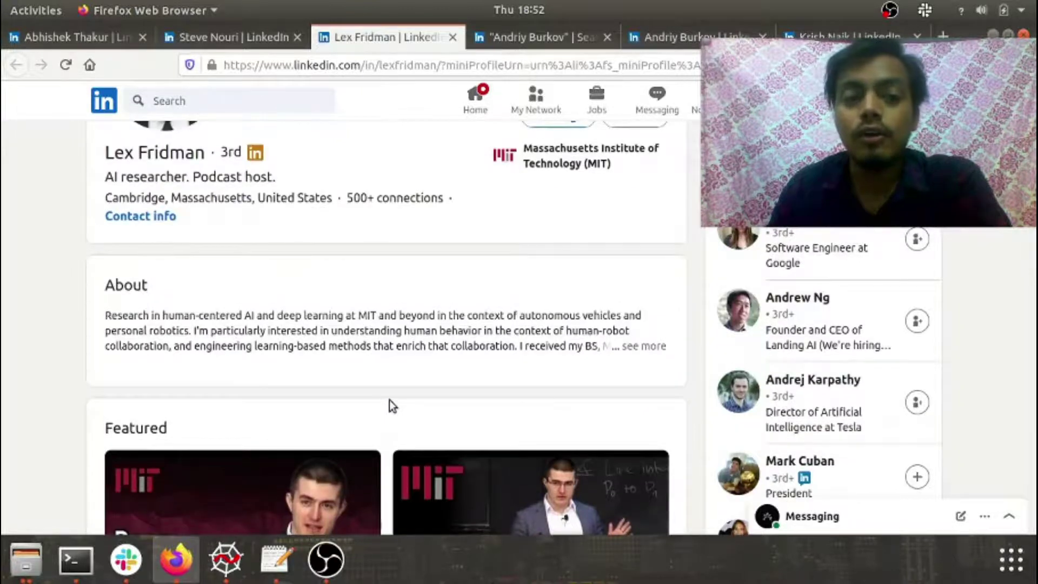
pyautogui.scroll(1, 390, 400)
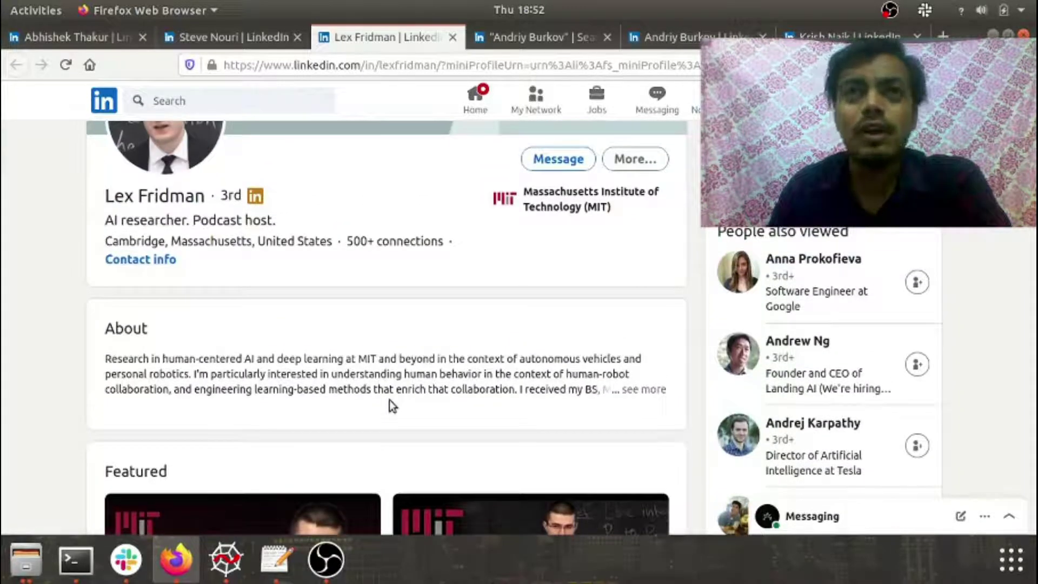
pyautogui.scroll(-2, 389, 400)
pyautogui.scroll(4, 390, 399)
pyautogui.scroll(1, 389, 400)
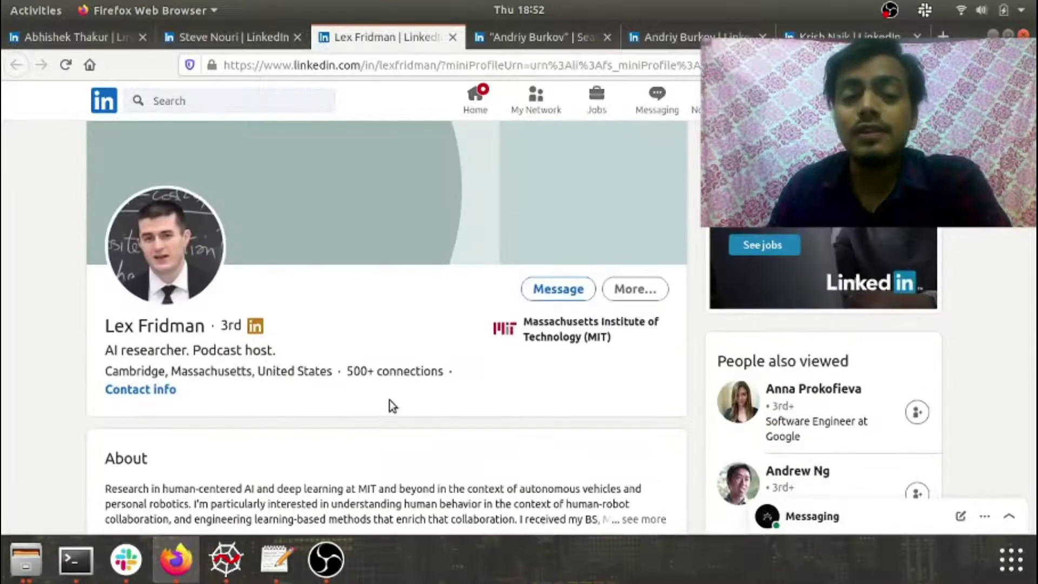
pyautogui.scroll(-2, 389, 399)
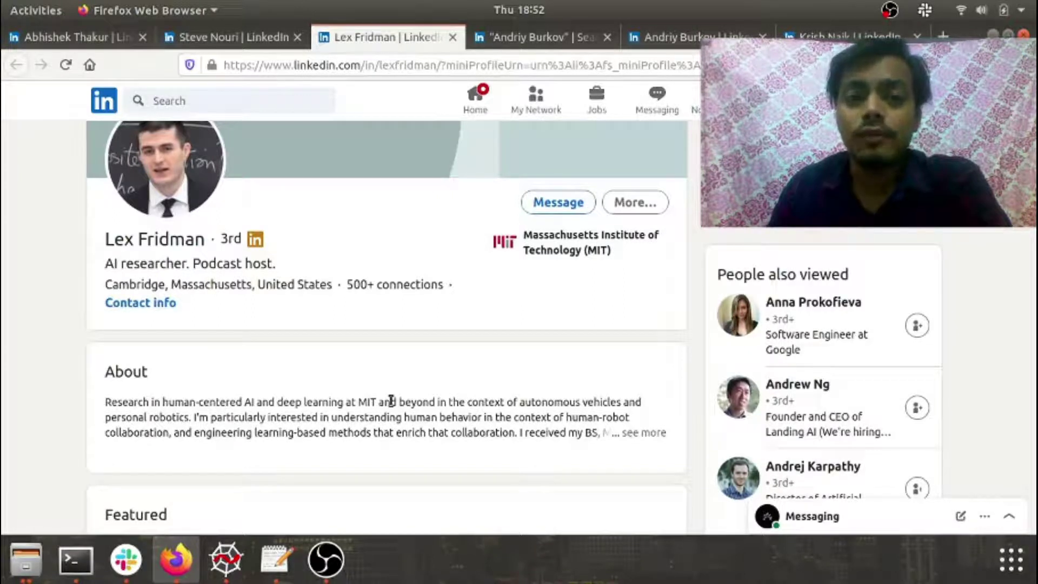
pyautogui.scroll(3, 390, 401)
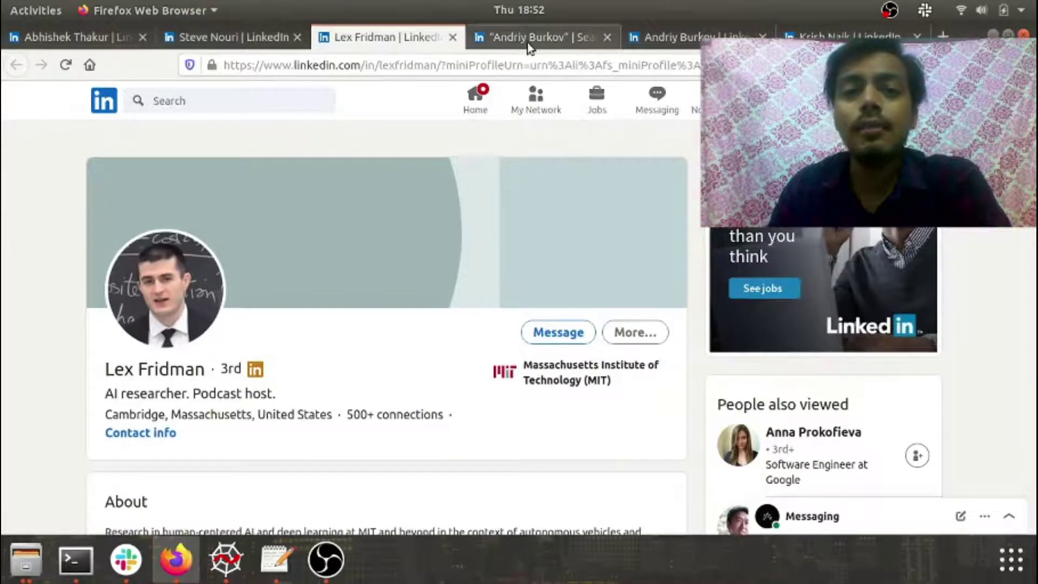
pyautogui.click(578, 32)
pyautogui.scroll(3, 413, 401)
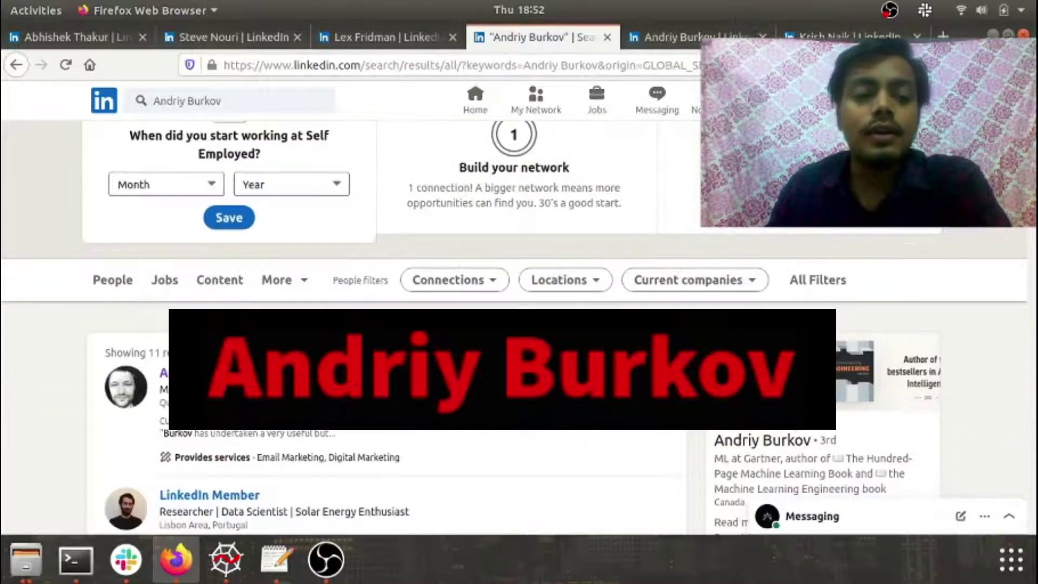
pyautogui.click(681, 39)
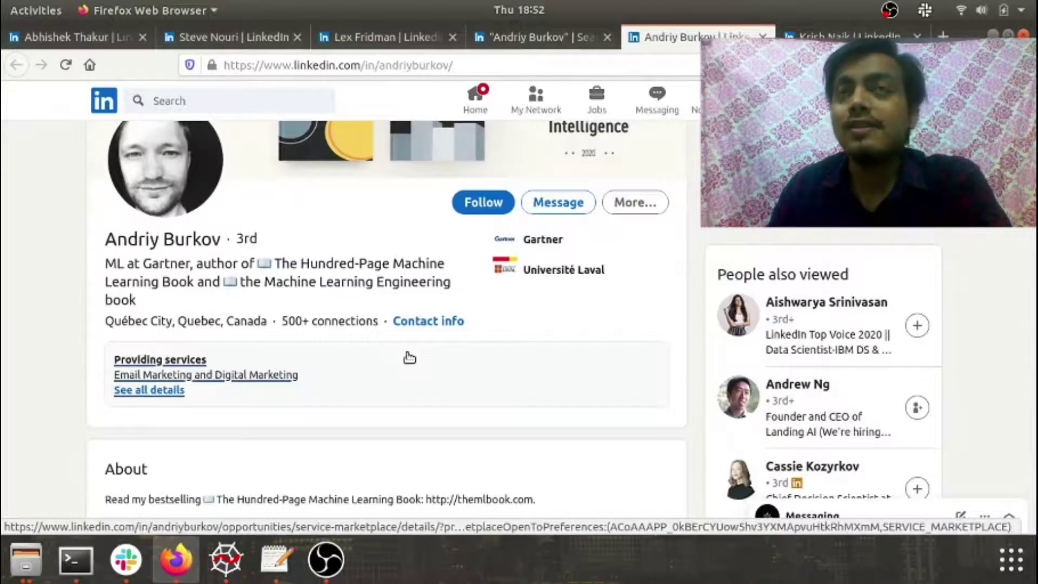
pyautogui.scroll(-2, 409, 358)
pyautogui.scroll(-1, 409, 357)
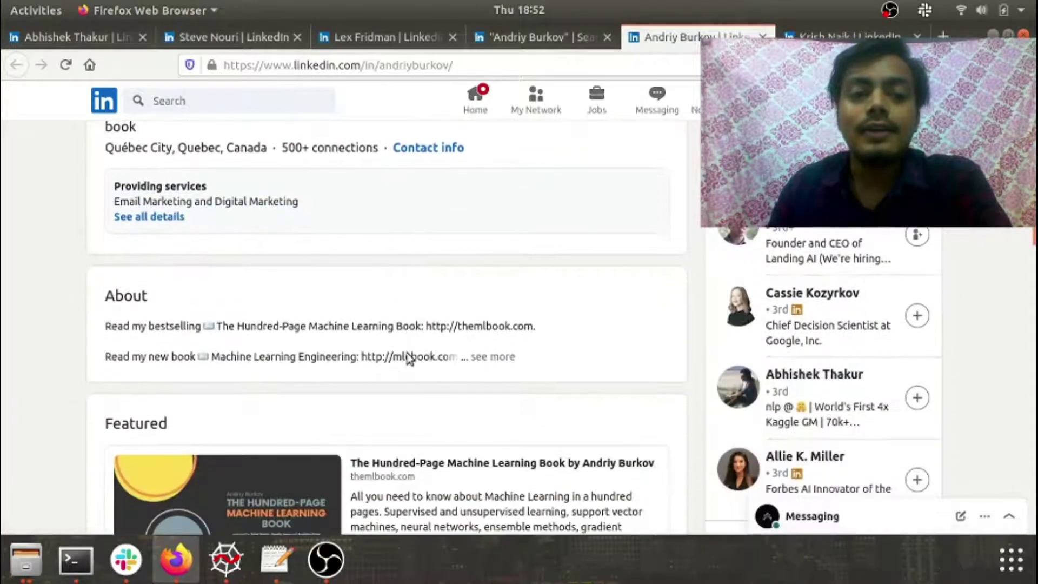
pyautogui.scroll(-2, 410, 357)
pyautogui.scroll(-1, 409, 358)
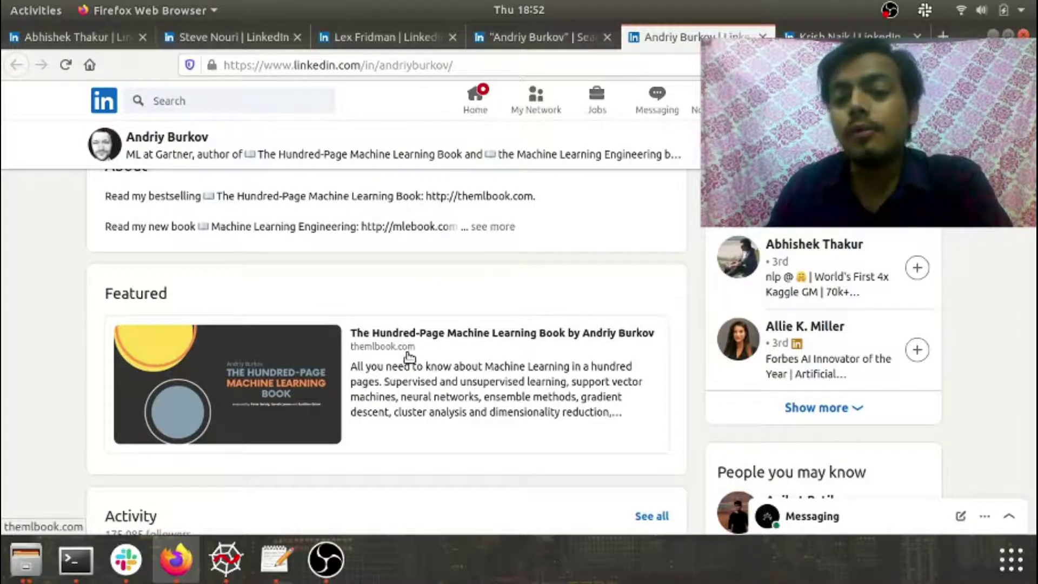
pyautogui.scroll(-1, 410, 357)
pyautogui.scroll(-3, 410, 357)
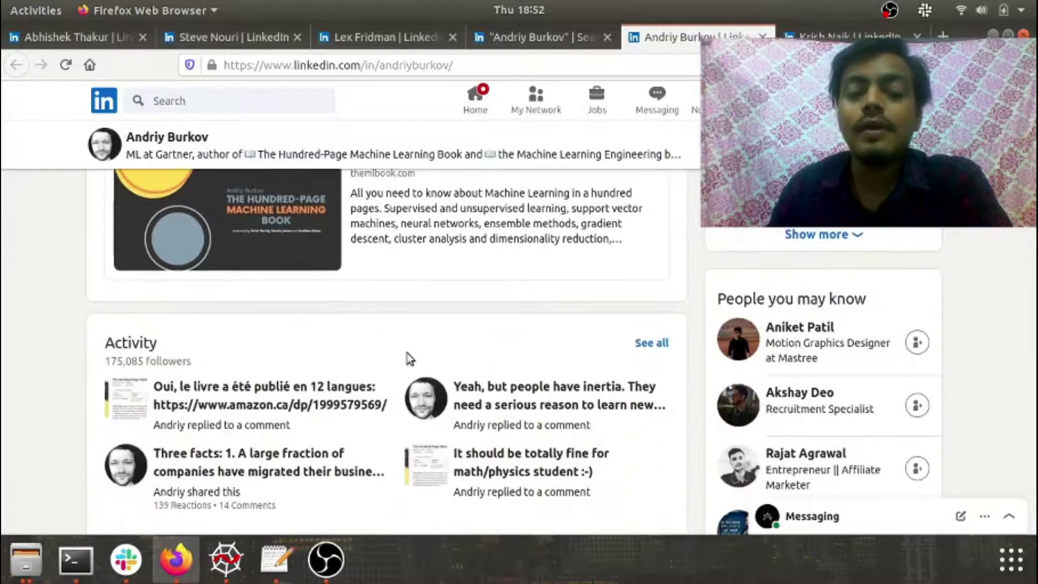
pyautogui.scroll(-3, 398, 356)
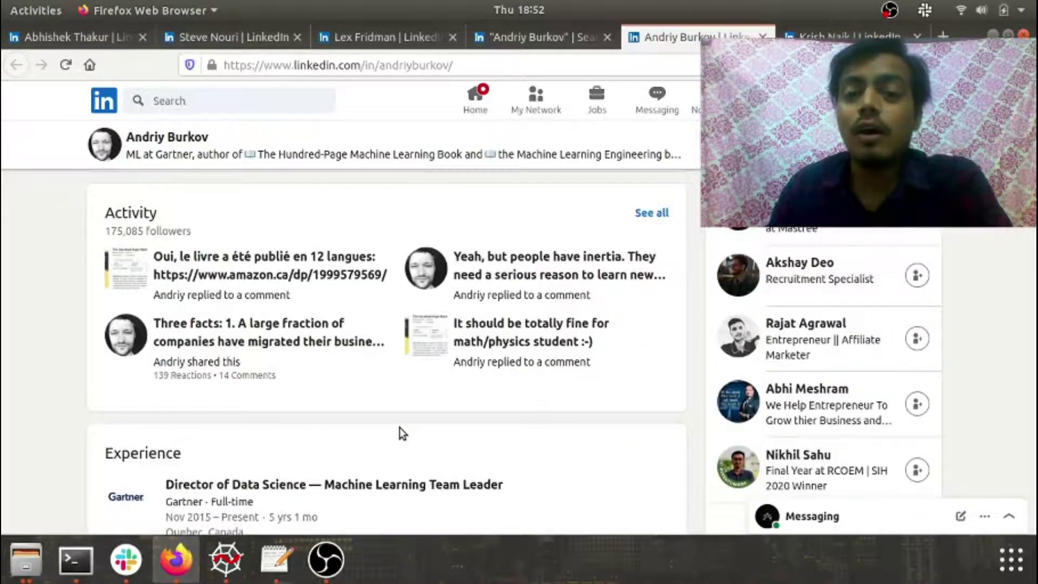
pyautogui.scroll(-1, 400, 428)
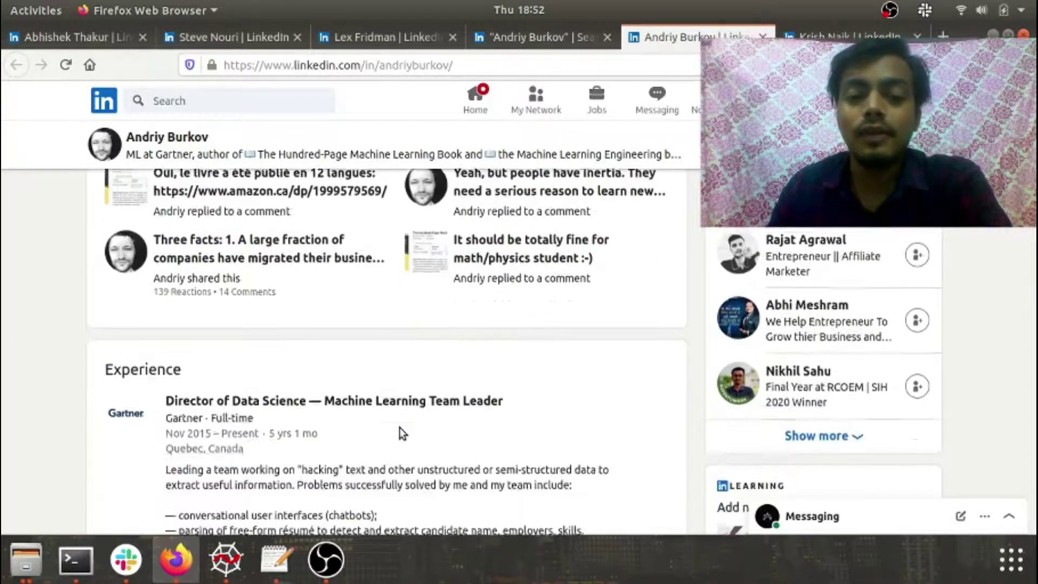
pyautogui.scroll(5, 399, 428)
pyautogui.scroll(4, 400, 427)
pyautogui.hotkey('ctrl', 'Tab')
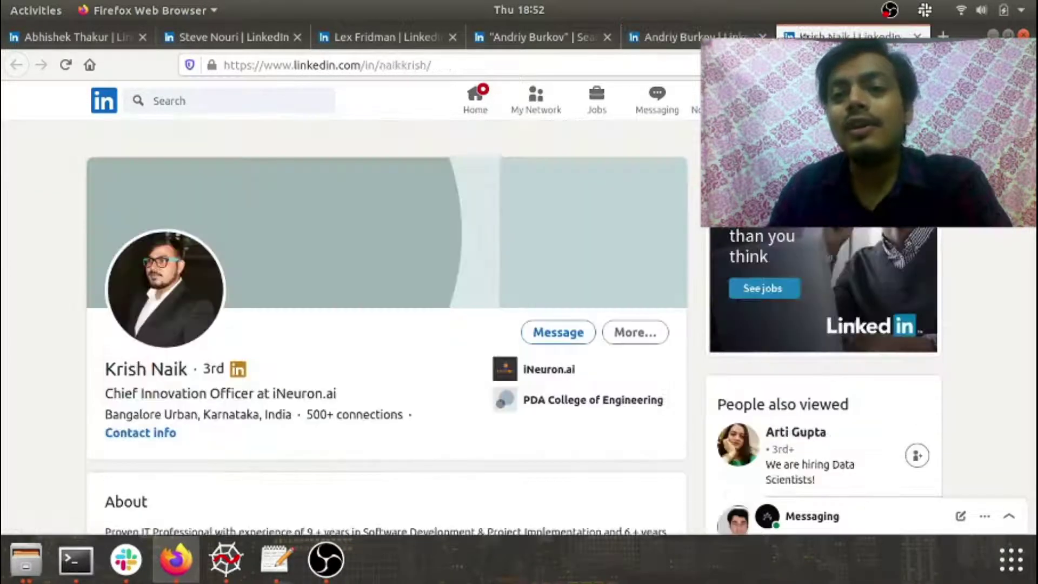
pyautogui.scroll(-1, 430, 342)
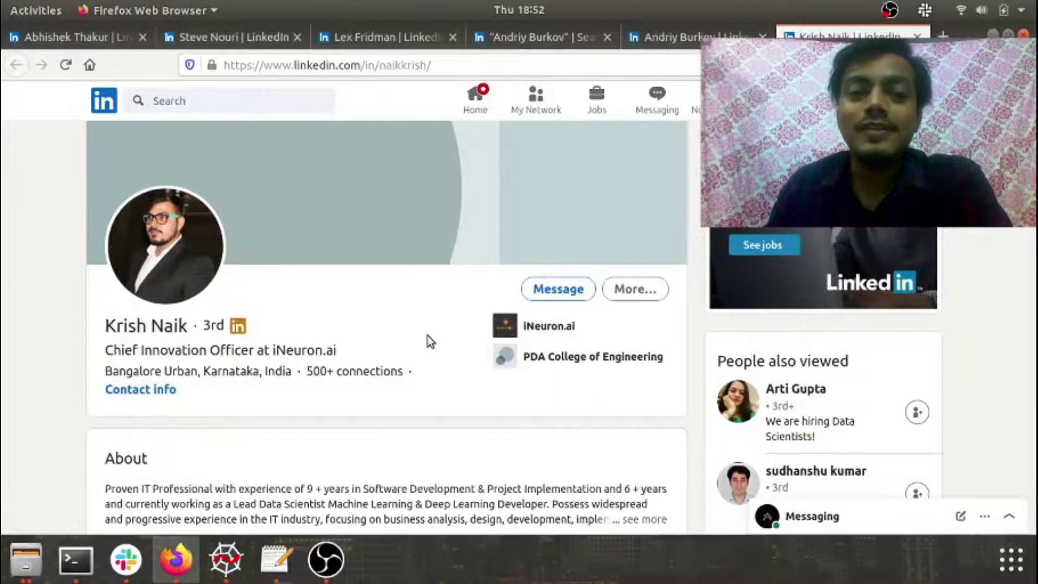
pyautogui.scroll(-2, 430, 341)
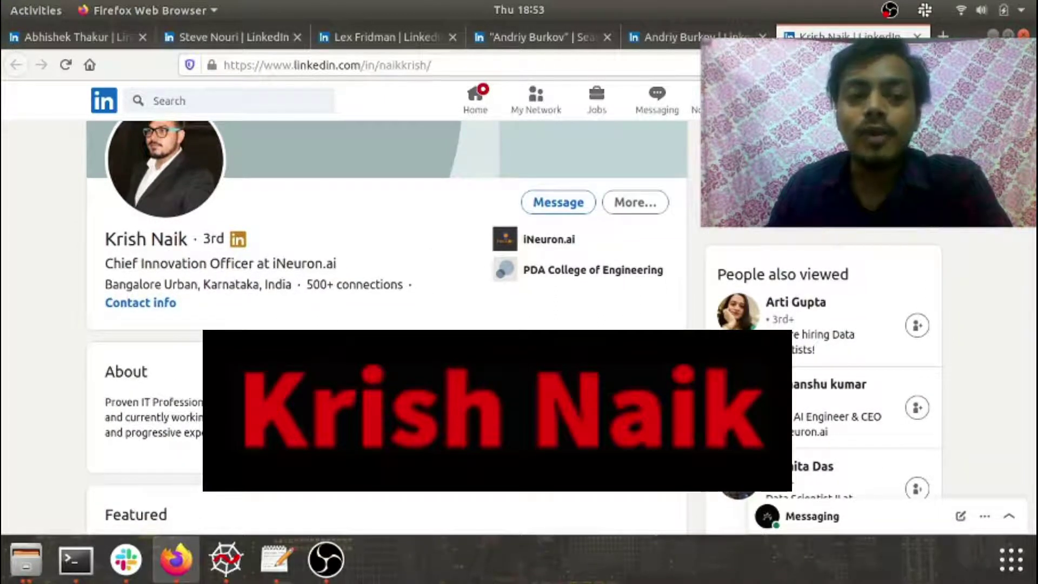
pyautogui.scroll(1, 387, 195)
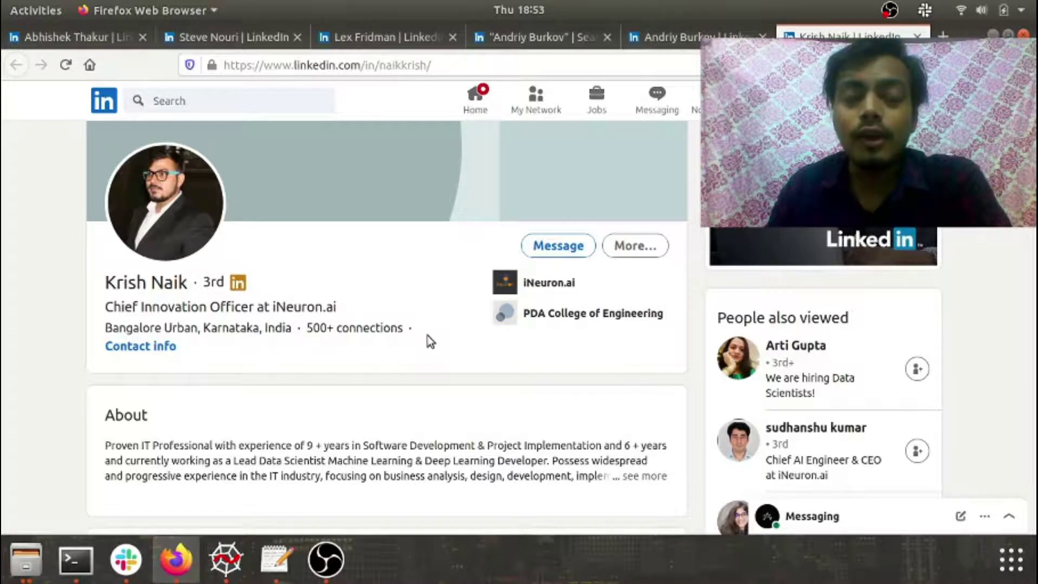
pyautogui.scroll(-2, 430, 341)
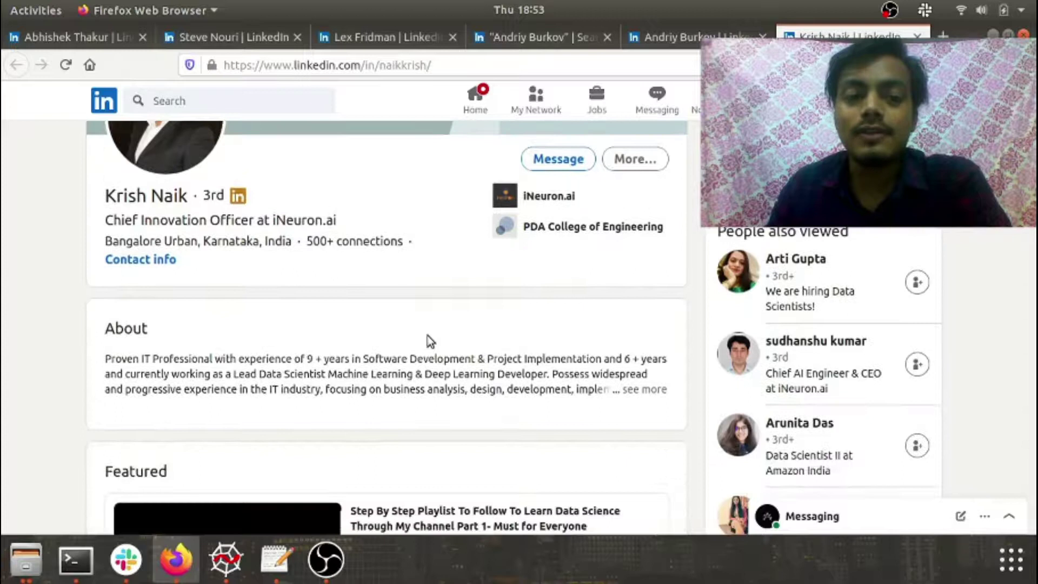
pyautogui.scroll(-4, 429, 341)
pyautogui.scroll(4, 431, 342)
pyautogui.scroll(2, 430, 341)
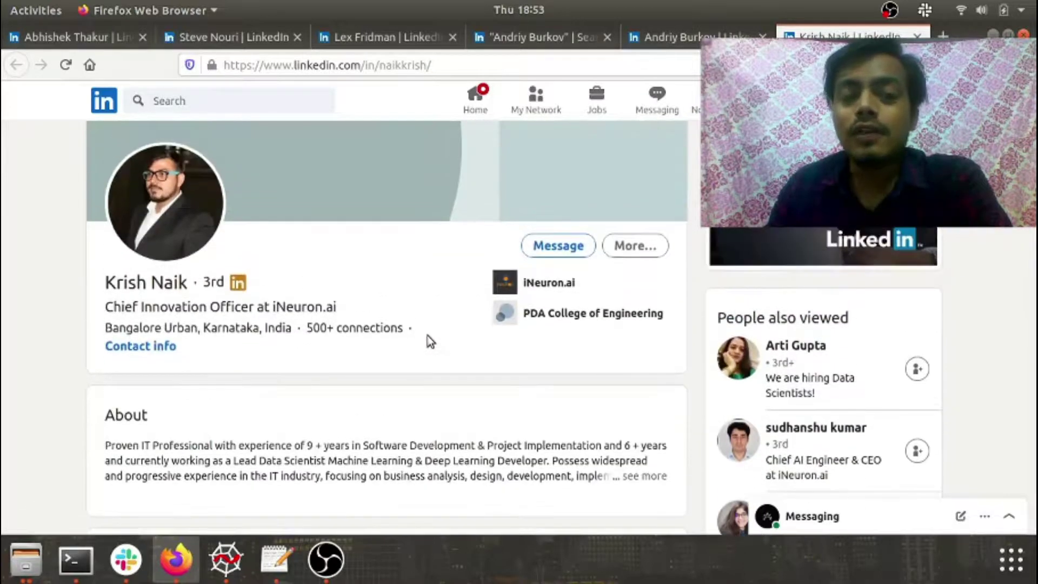
pyautogui.scroll(2, 430, 341)
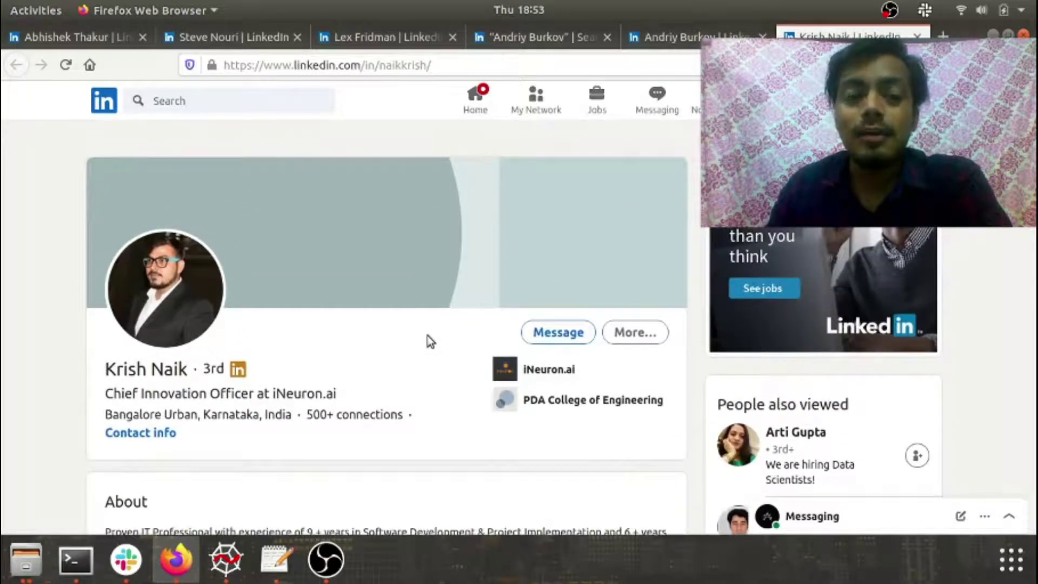
pyautogui.scroll(-2, 431, 342)
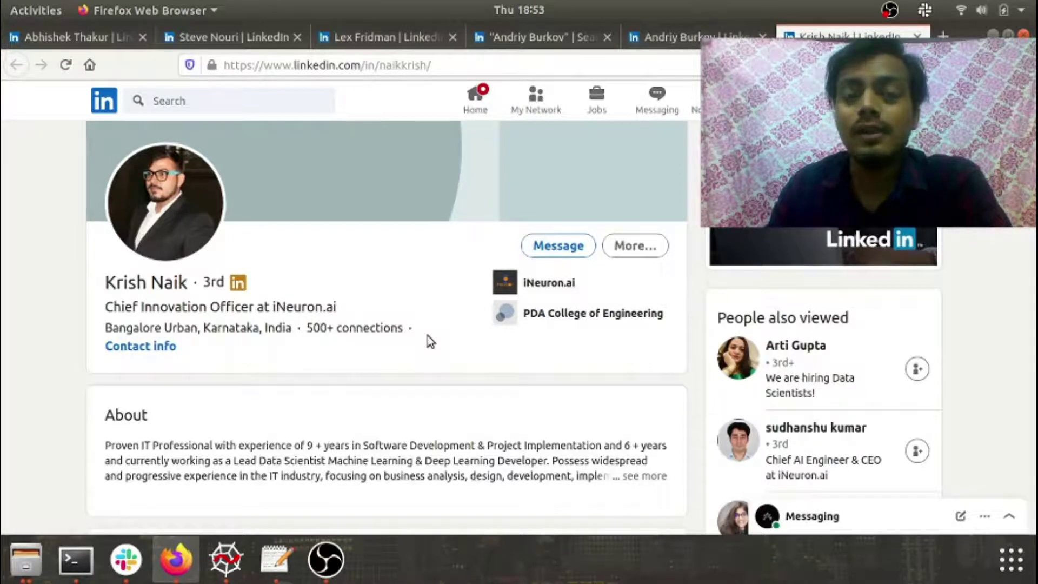
pyautogui.scroll(-2, 430, 342)
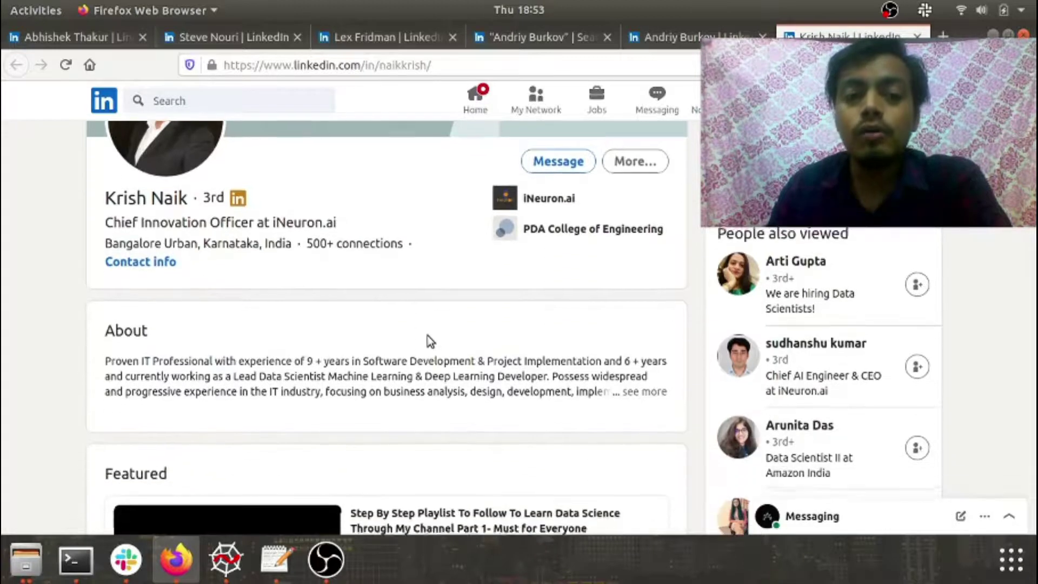
pyautogui.scroll(-2, 430, 342)
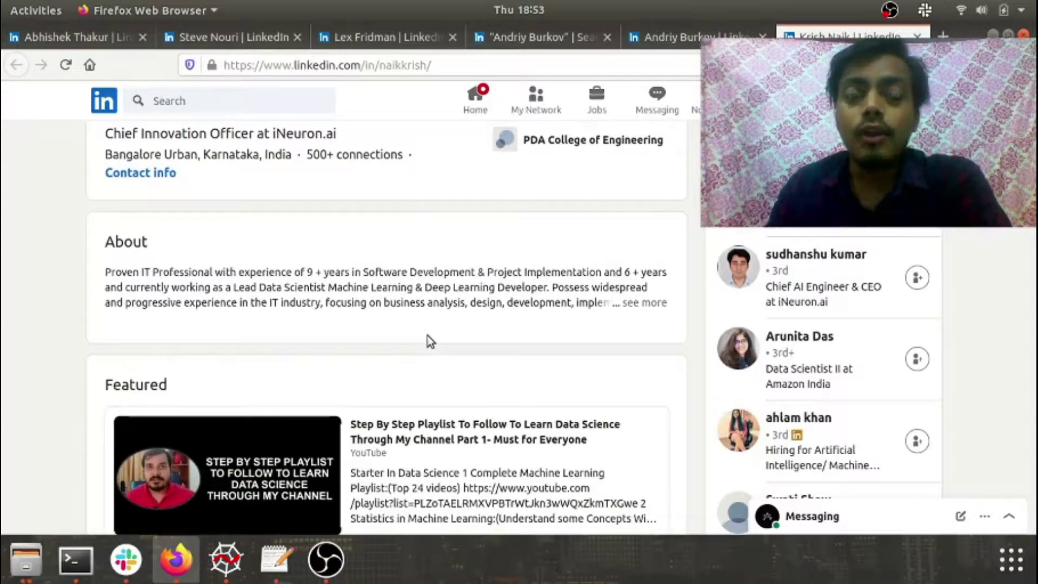
pyautogui.scroll(-3, 429, 342)
pyautogui.scroll(-3, 430, 342)
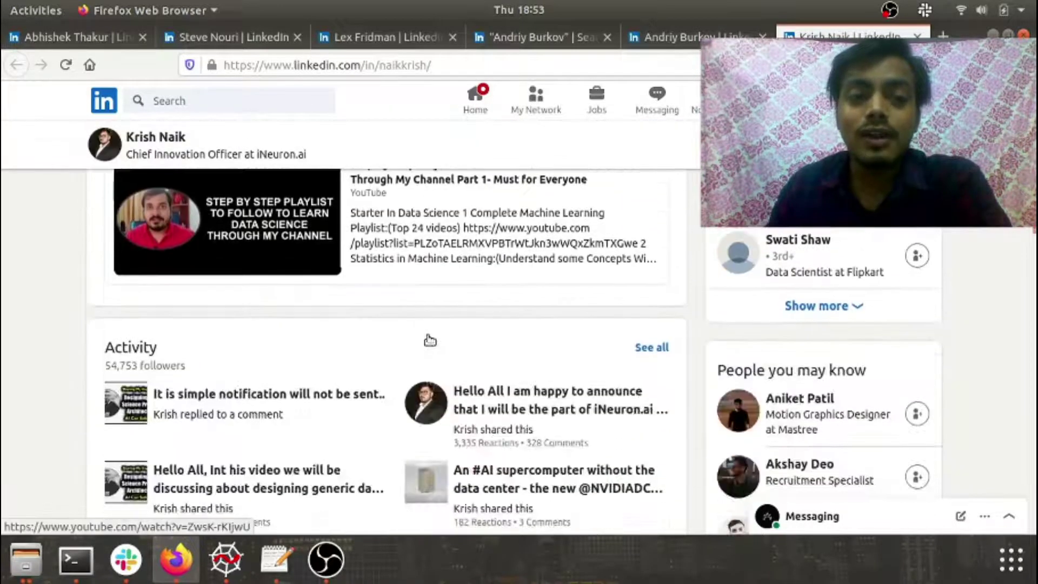
pyautogui.scroll(-2, 430, 341)
pyautogui.scroll(-2, 385, 397)
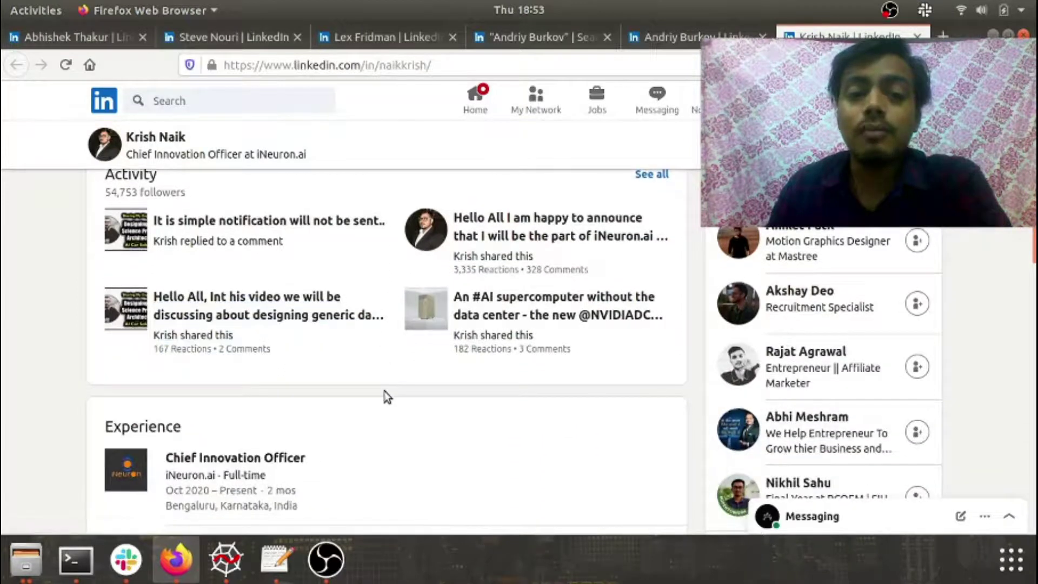
pyautogui.scroll(-2, 385, 397)
pyautogui.scroll(-1, 386, 395)
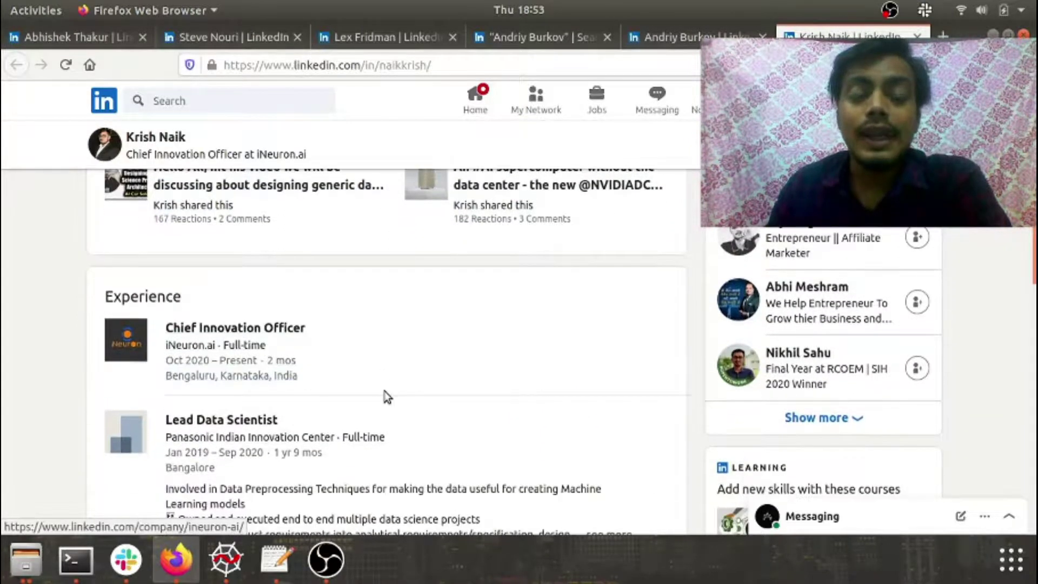
pyautogui.scroll(2, 386, 395)
pyautogui.scroll(5, 387, 395)
pyautogui.scroll(-2, 385, 395)
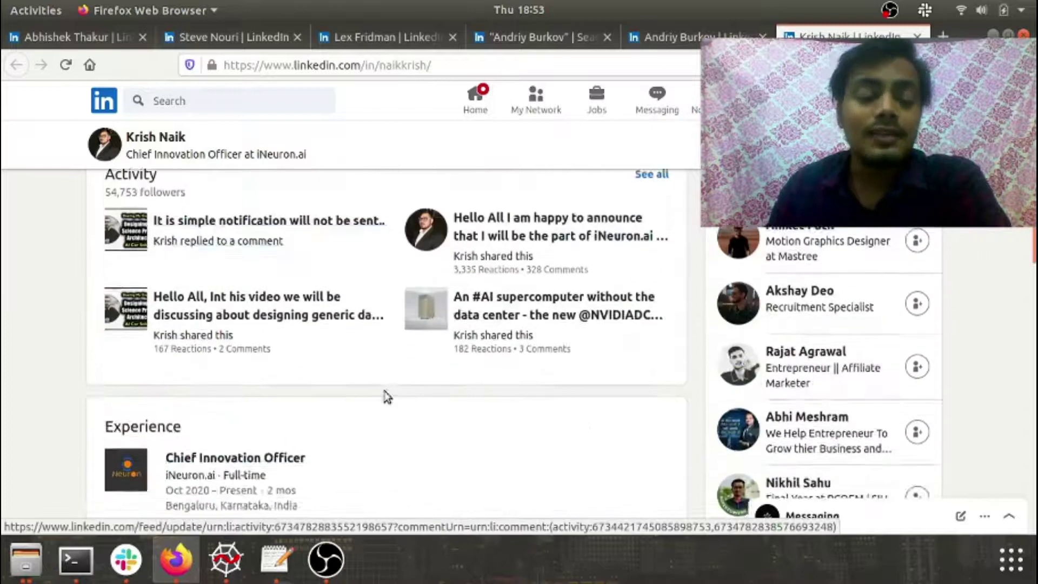
pyautogui.scroll(-1, 385, 396)
pyautogui.scroll(-1, 385, 397)
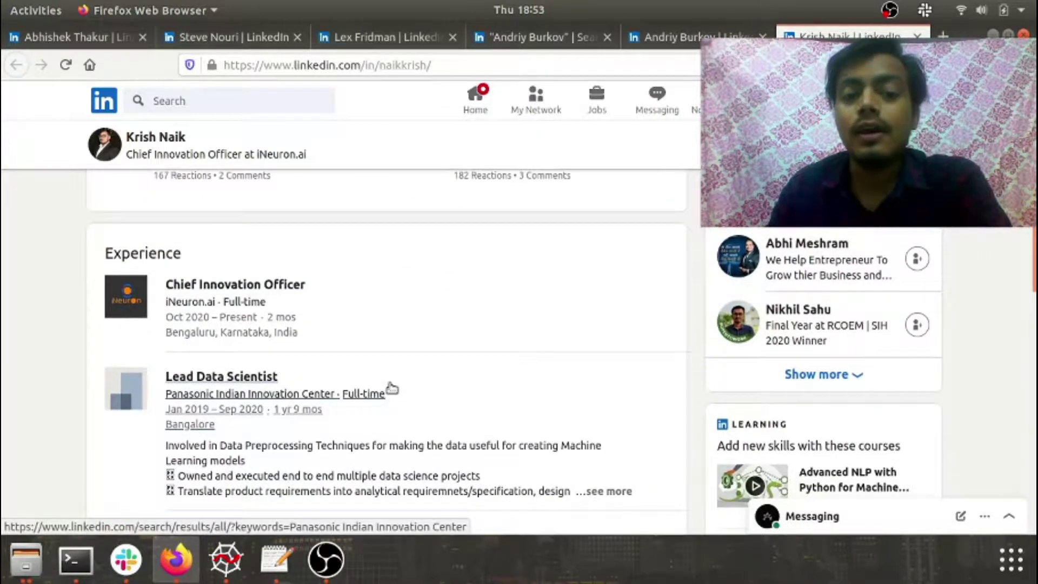
pyautogui.scroll(1, 392, 389)
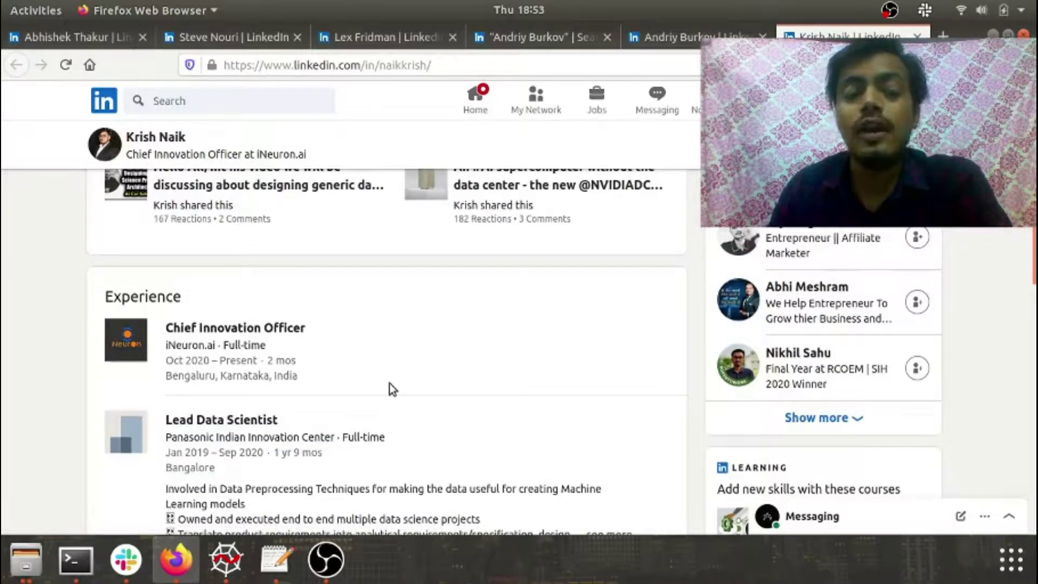
pyautogui.scroll(3, 389, 384)
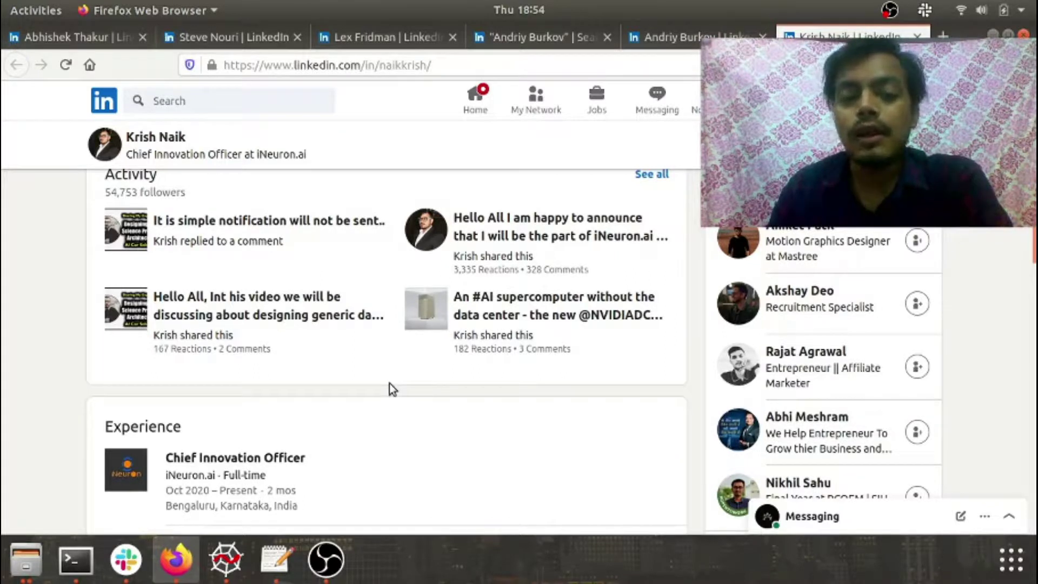
pyautogui.scroll(2, 390, 384)
pyautogui.scroll(5, 390, 383)
pyautogui.scroll(5, 389, 384)
pyautogui.scroll(2, 389, 384)
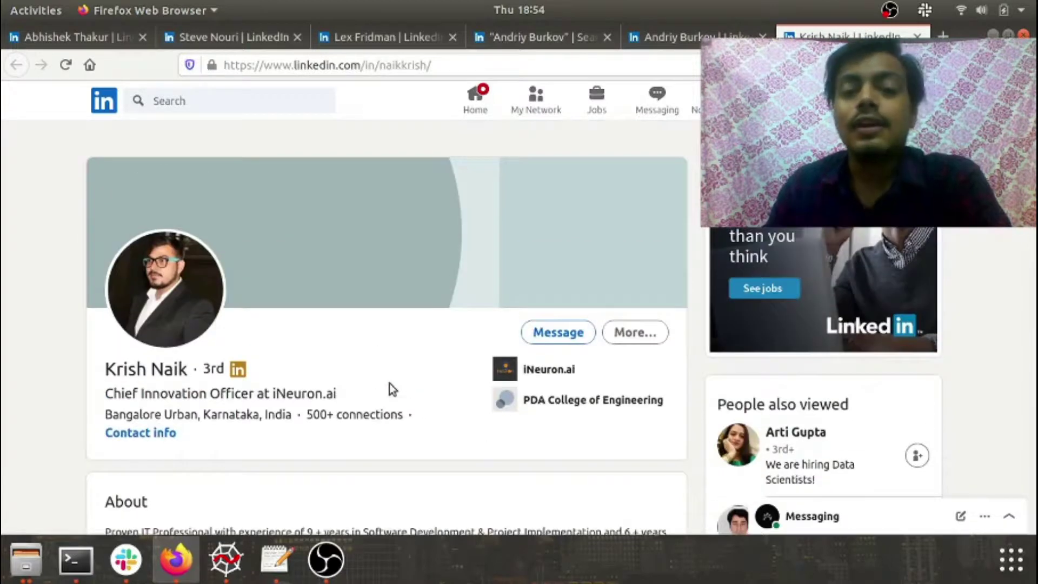